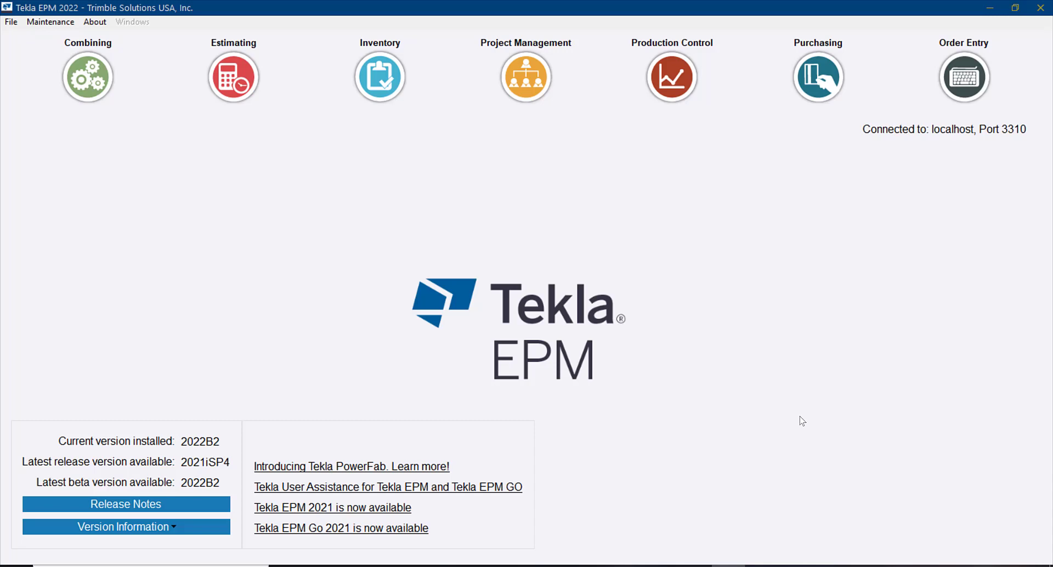
Step: Open Production Control for the convention center job 2022 005
{"action": "left_click", "coordinate": [692, 75]}
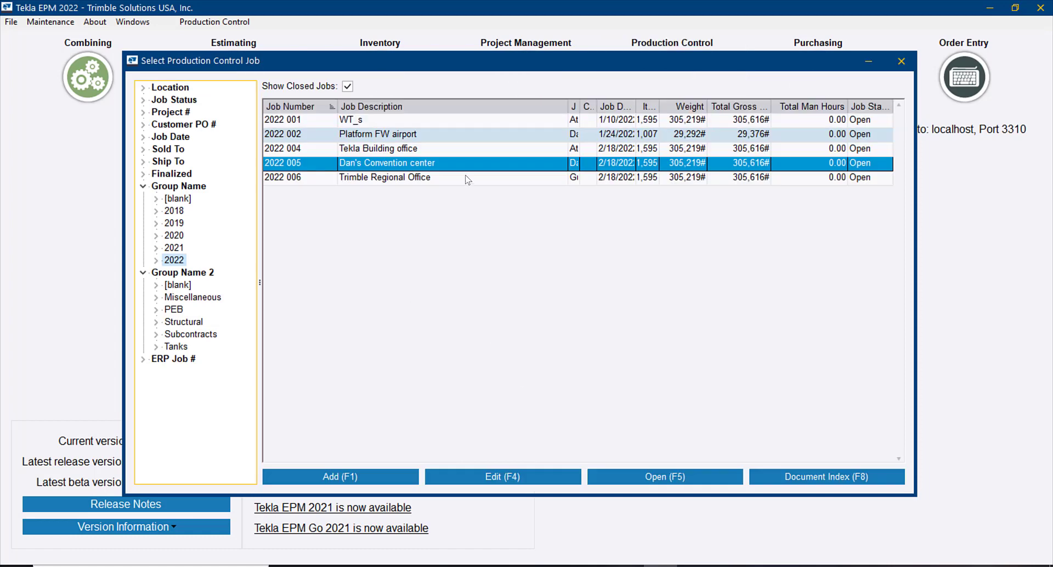
{"action": "double_click", "coordinate": [466, 165]}
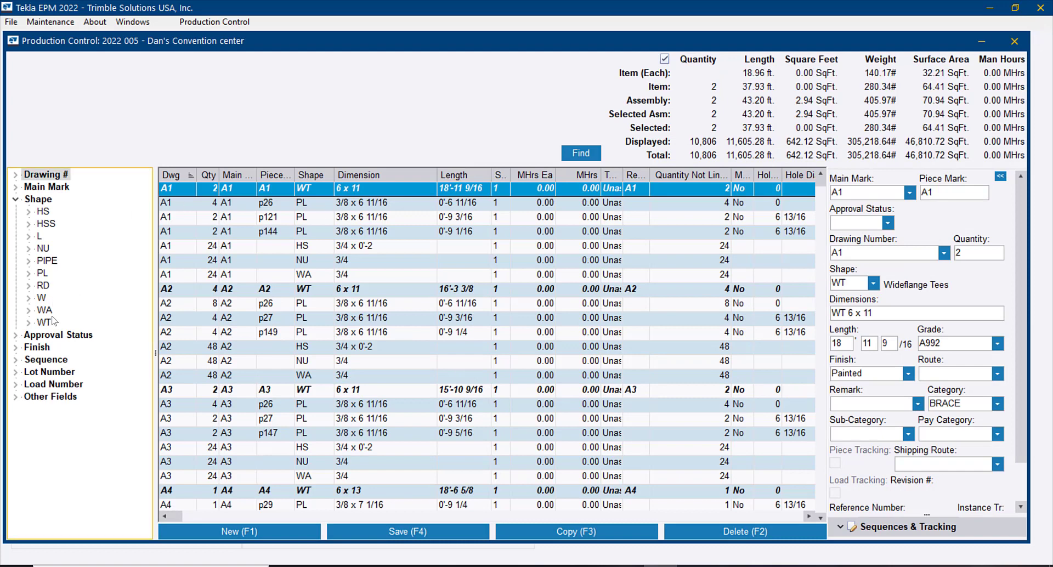
Step: Filter the parts list to the 81 WT pieces and select them all
{"action": "left_click", "coordinate": [45, 322]}
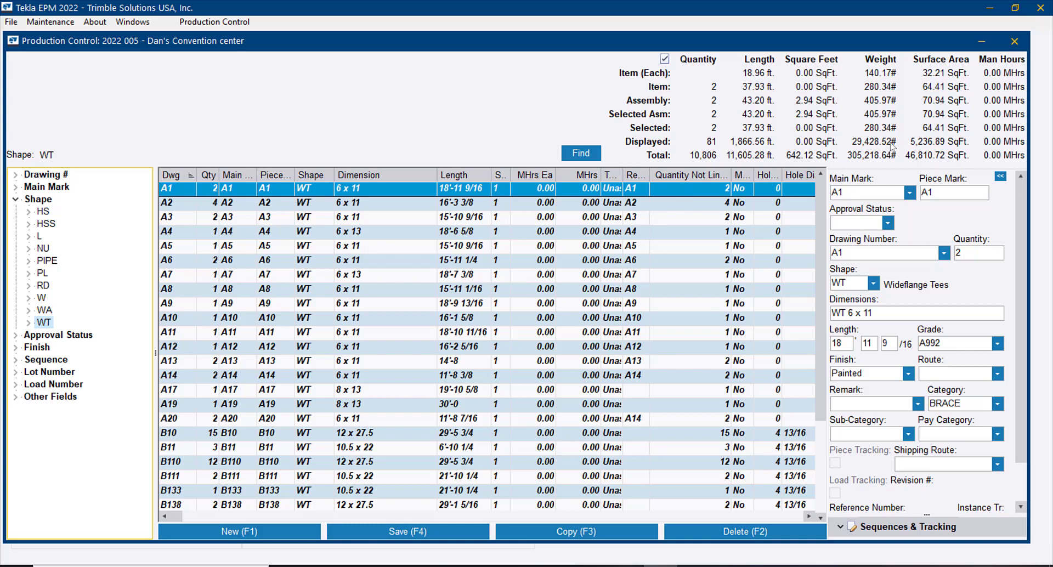
{"action": "right_click", "coordinate": [413, 252]}
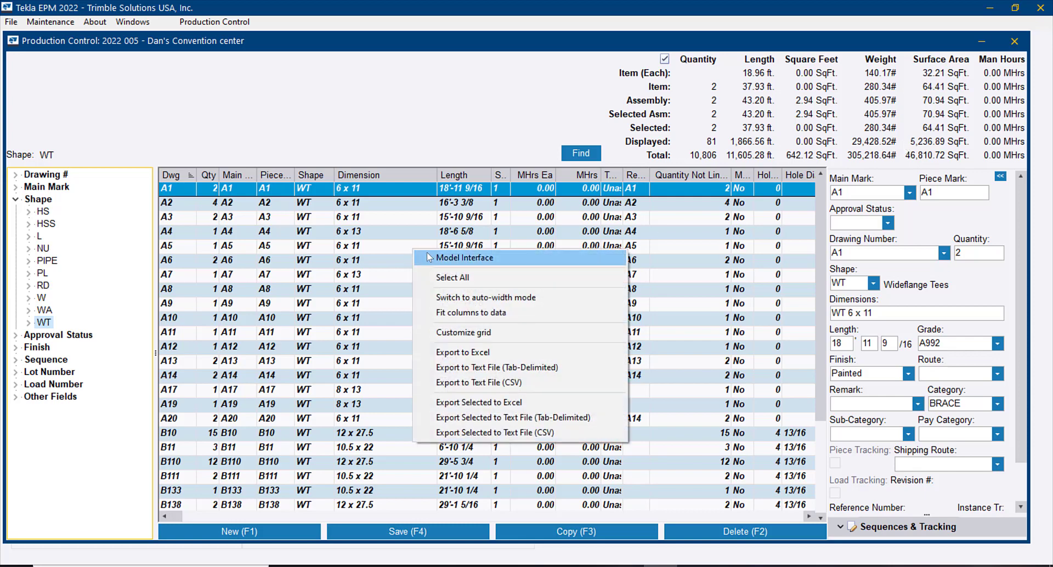
{"action": "left_click", "coordinate": [438, 276]}
{"action": "right_click", "coordinate": [417, 279]}
Step: Open the Model Interface and highlight the selected WT pieces yellow in the 3D model
{"action": "left_click", "coordinate": [442, 289]}
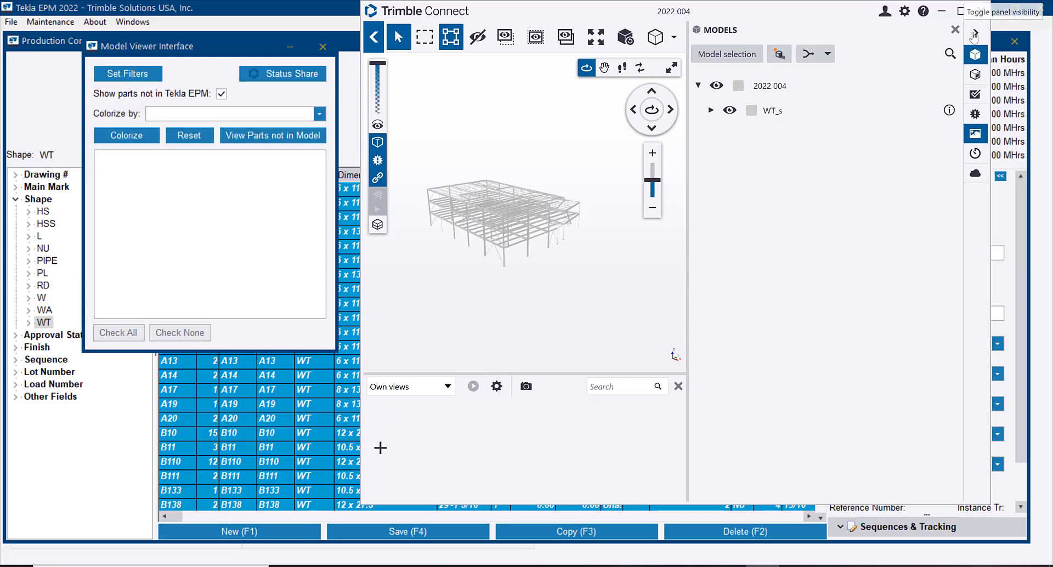
{"action": "left_click", "coordinate": [974, 35]}
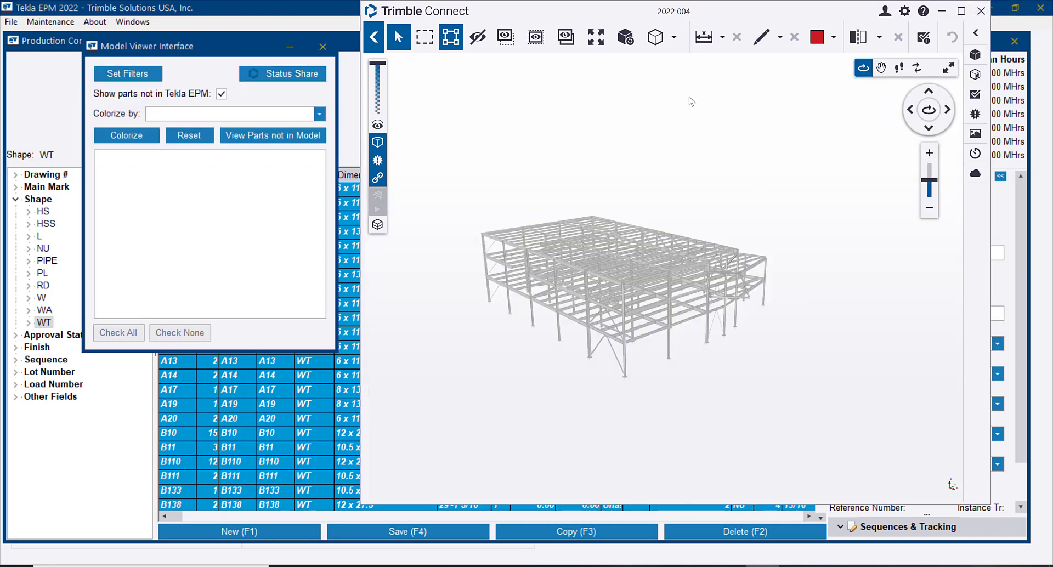
{"action": "right_click", "coordinate": [335, 380]}
{"action": "left_click", "coordinate": [394, 87]}
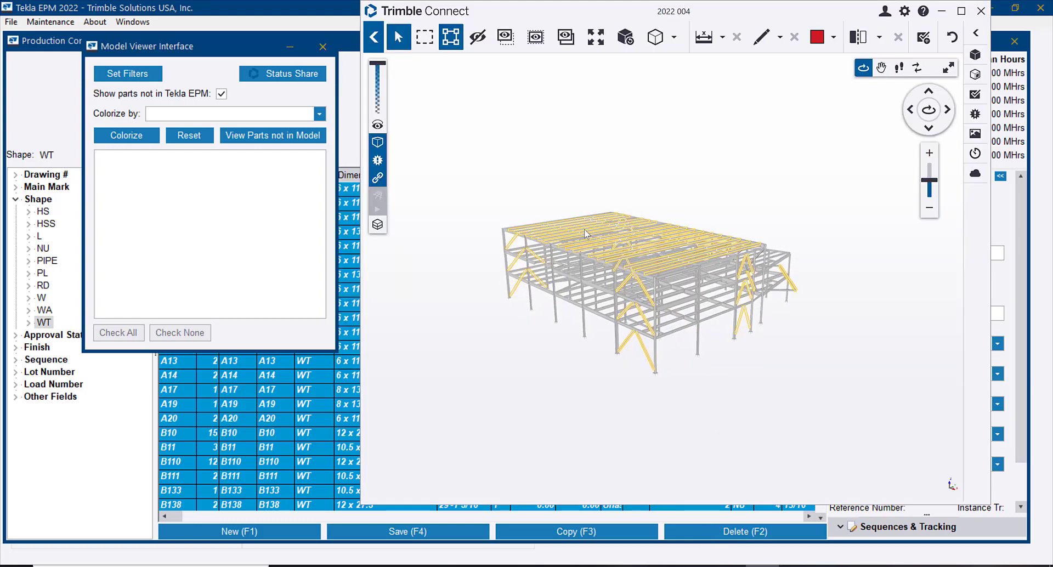
Step: Orbit and zoom to inspect the highlighted WT pieces, then minimize Trimble Connect
{"action": "left_click_drag", "start_coordinate": [634, 399], "coordinate": [658, 400]}
{"action": "scroll", "coordinate": [524, 205], "scroll_direction": "up", "scroll_amount": 5}
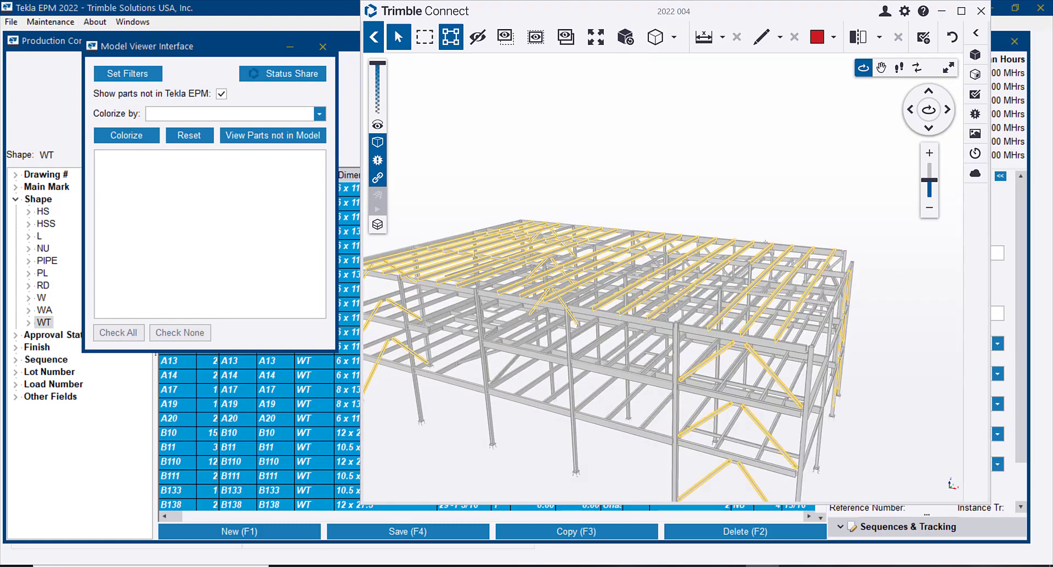
{"action": "scroll", "coordinate": [546, 295], "scroll_direction": "down", "scroll_amount": 5}
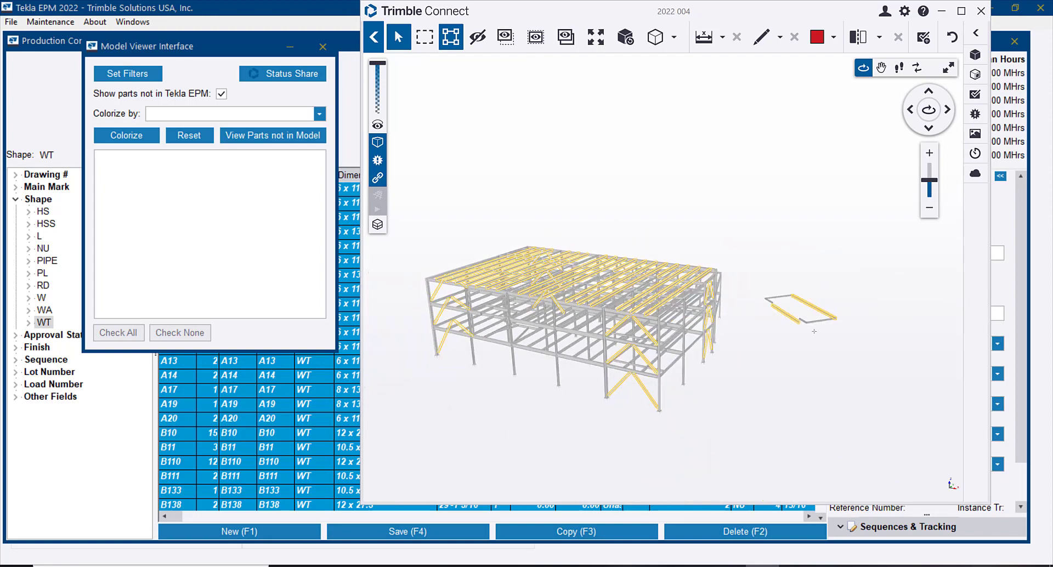
{"action": "scroll", "coordinate": [813, 331], "scroll_direction": "up", "scroll_amount": 3}
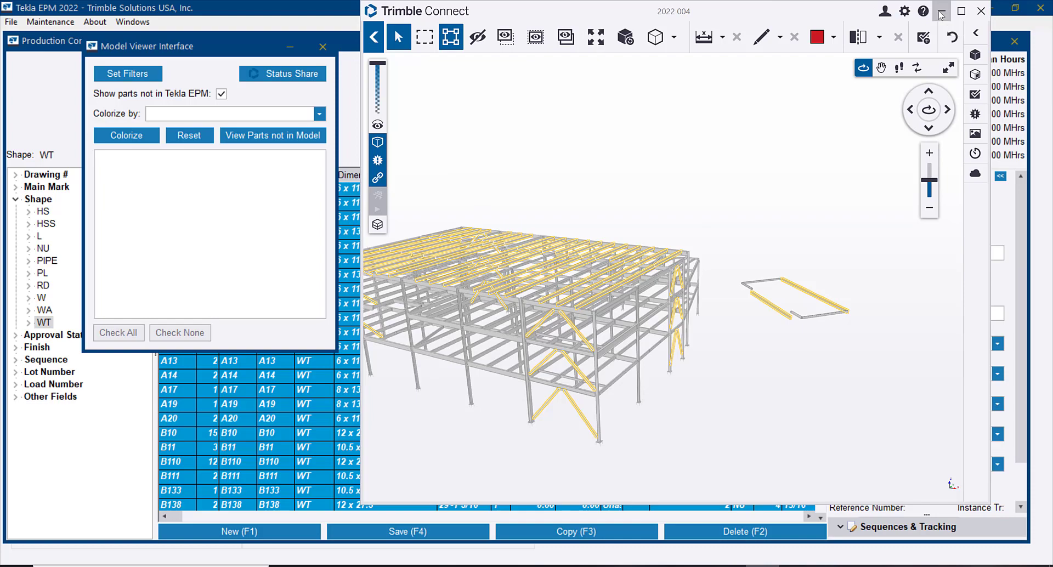
{"action": "left_click", "coordinate": [941, 12]}
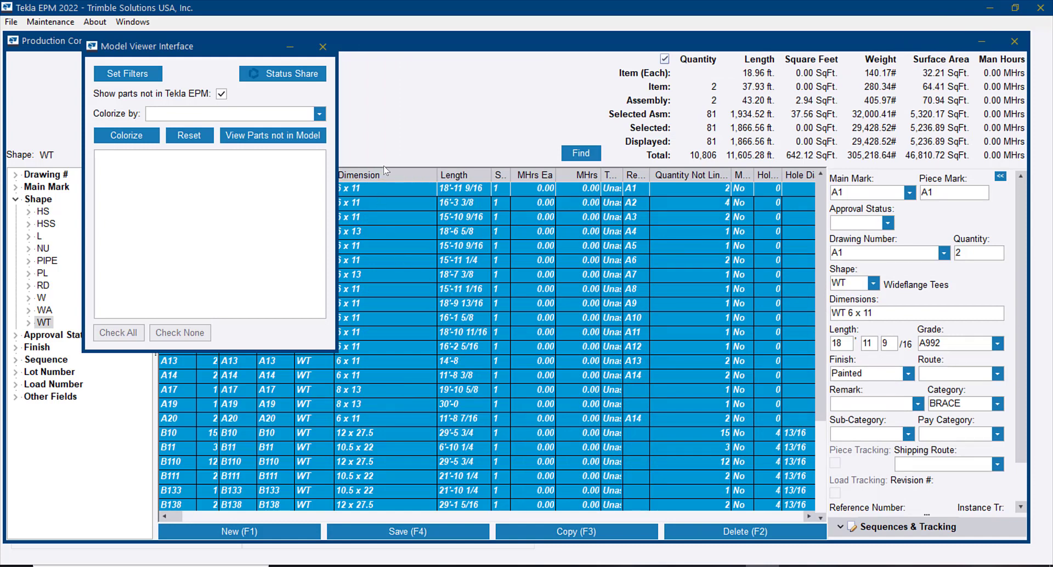
Step: Load the selected WT material into requisition 2022 005, importing all 29 items
{"action": "left_click", "coordinate": [409, 134]}
{"action": "left_click", "coordinate": [213, 22]}
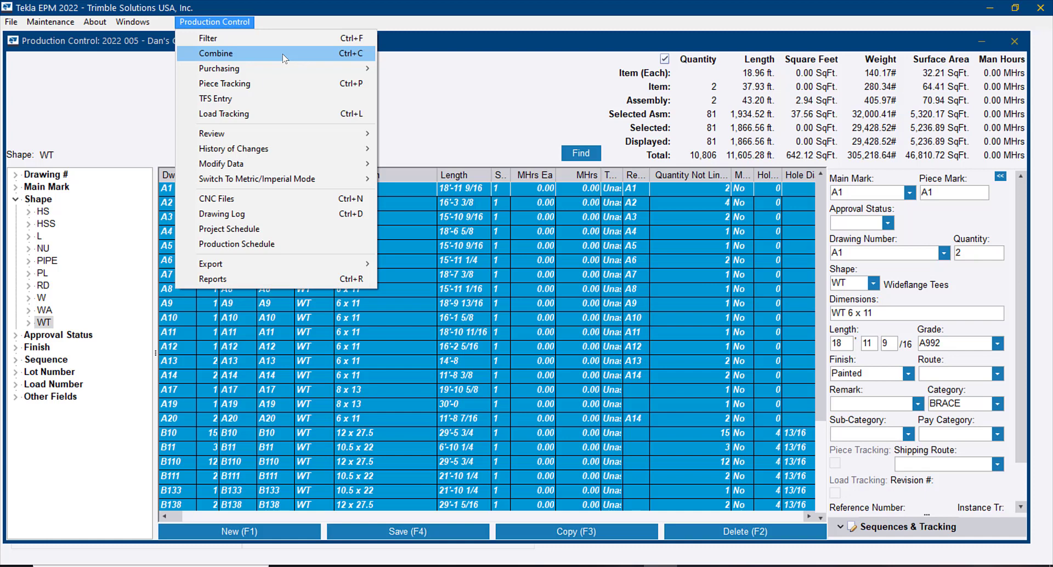
{"action": "mouse_move", "coordinate": [288, 65]}
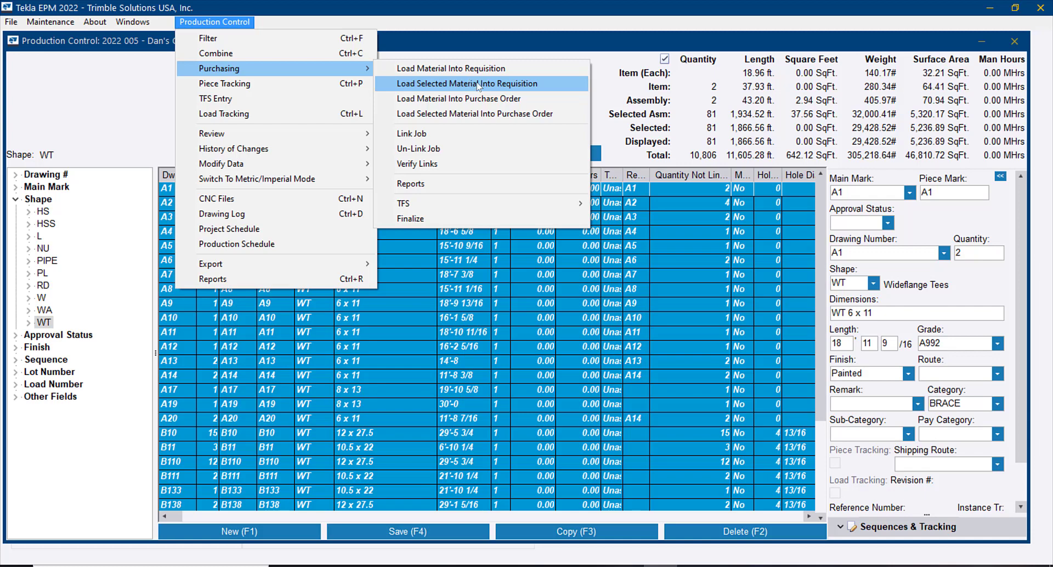
{"action": "left_click", "coordinate": [476, 82]}
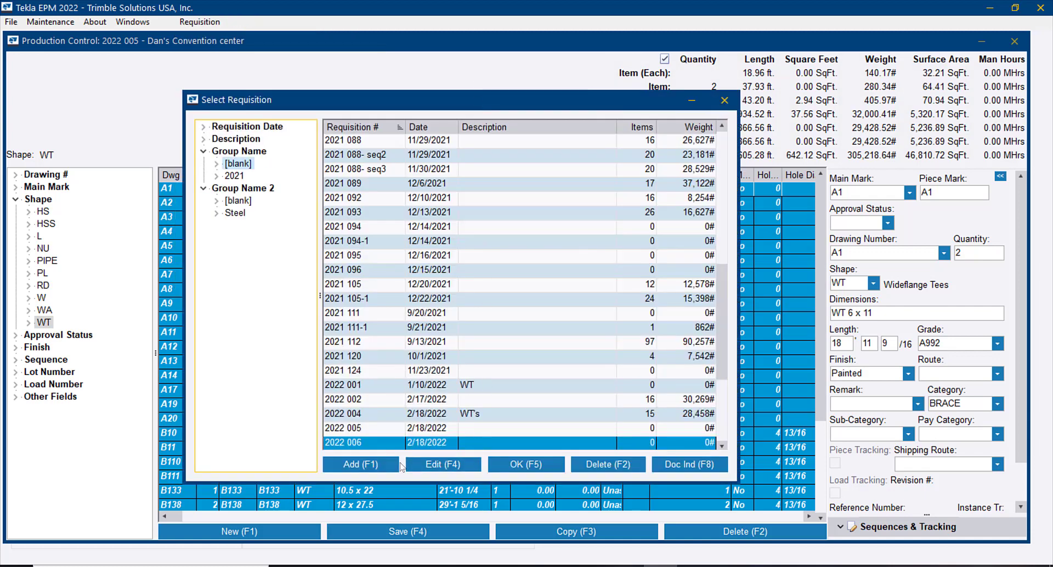
{"action": "left_click", "coordinate": [524, 465]}
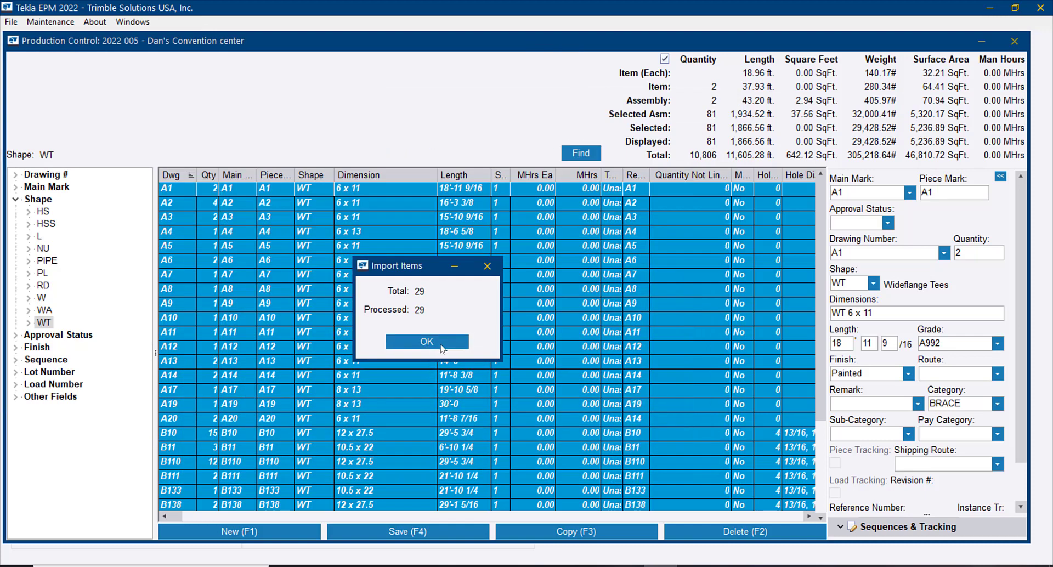
{"action": "left_click", "coordinate": [439, 337]}
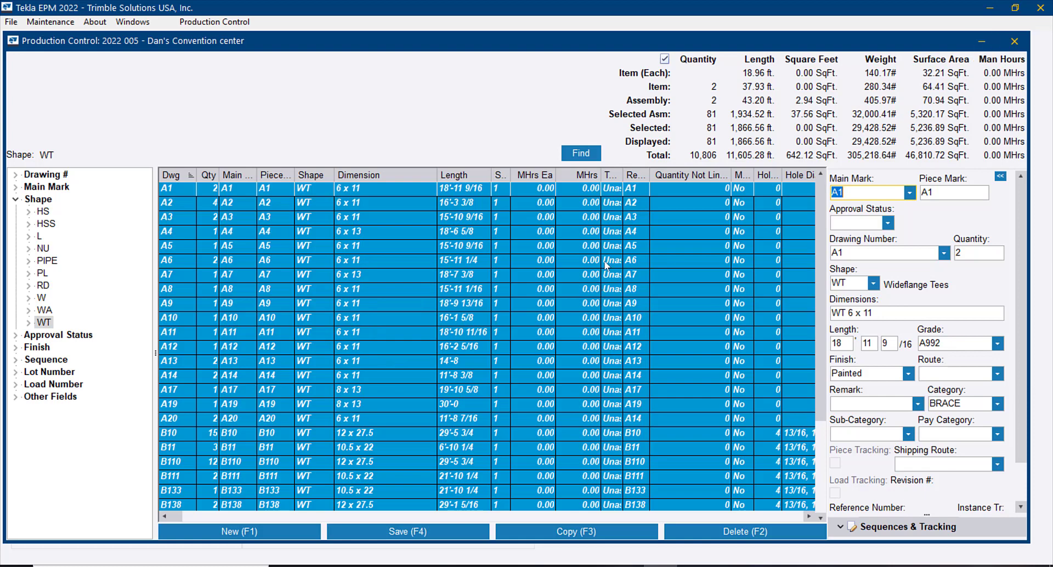
Step: Check piece A6's link to item 23 and open requisition 2022 005
{"action": "left_click", "coordinate": [768, 260]}
{"action": "left_click", "coordinate": [840, 527]}
{"action": "left_click", "coordinate": [975, 471]}
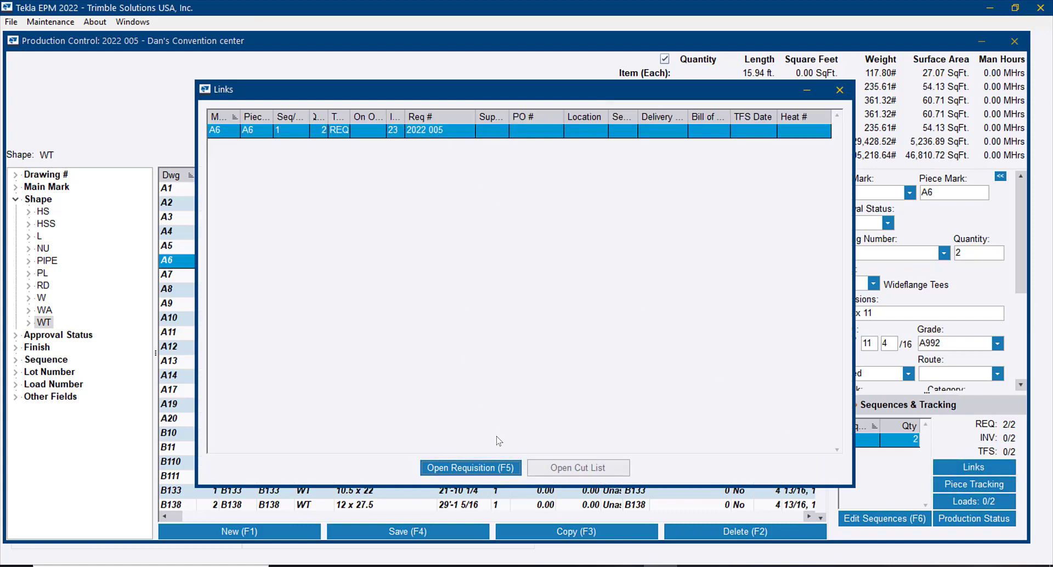
{"action": "left_click", "coordinate": [499, 469]}
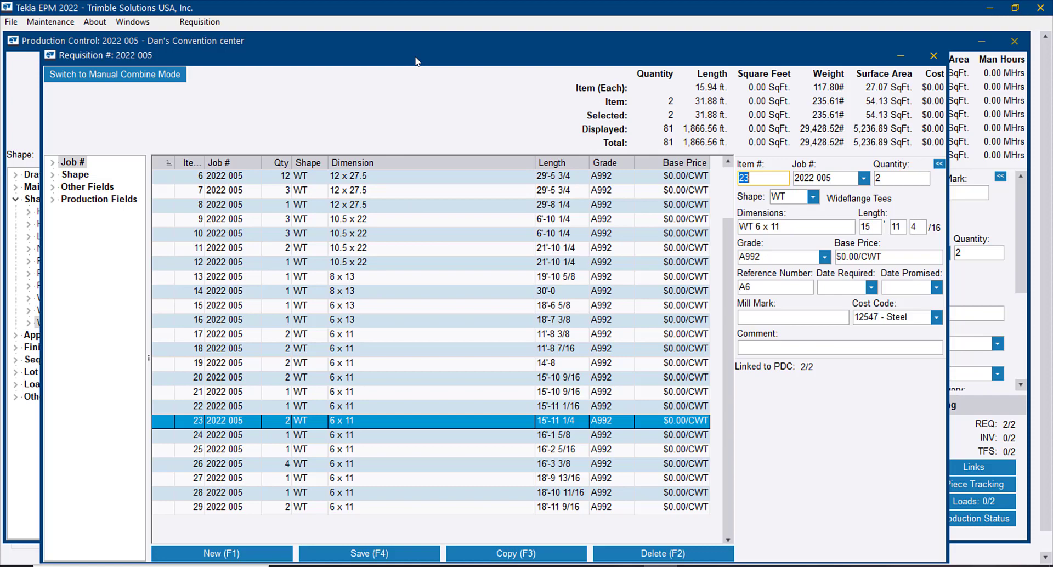
{"action": "left_click_drag", "start_coordinate": [415, 60], "coordinate": [434, 43]}
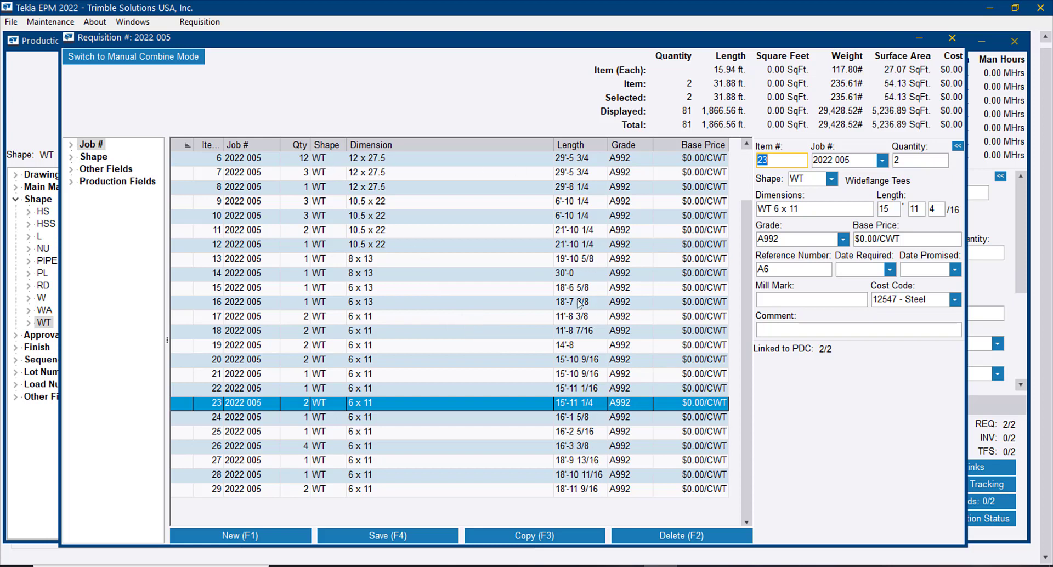
{"action": "left_click", "coordinate": [199, 21]}
Step: Run a mult combine with Allow Split T's enabled and saved in the optimizations
{"action": "left_click", "coordinate": [199, 34]}
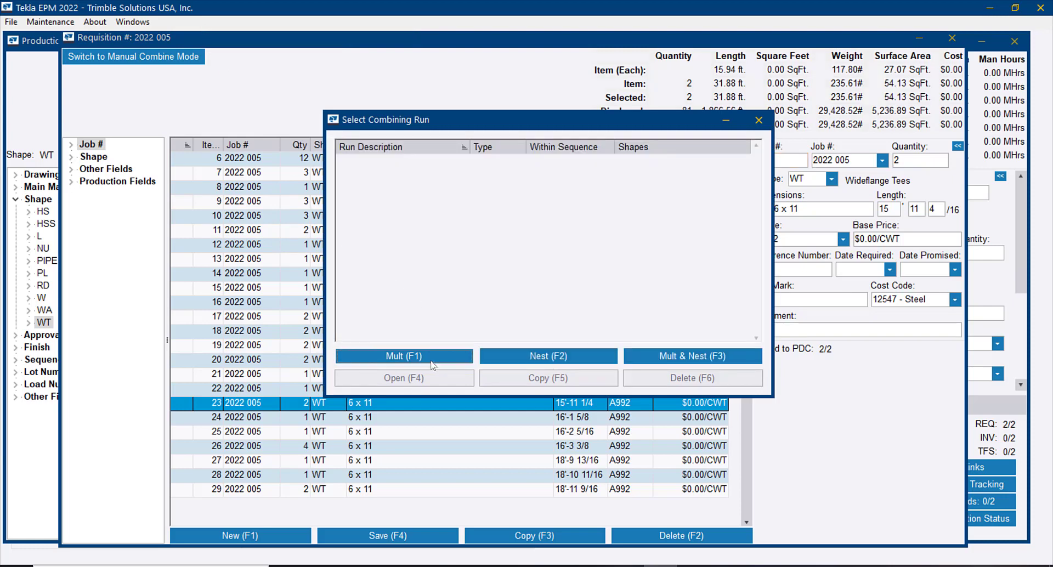
{"action": "left_click", "coordinate": [433, 357]}
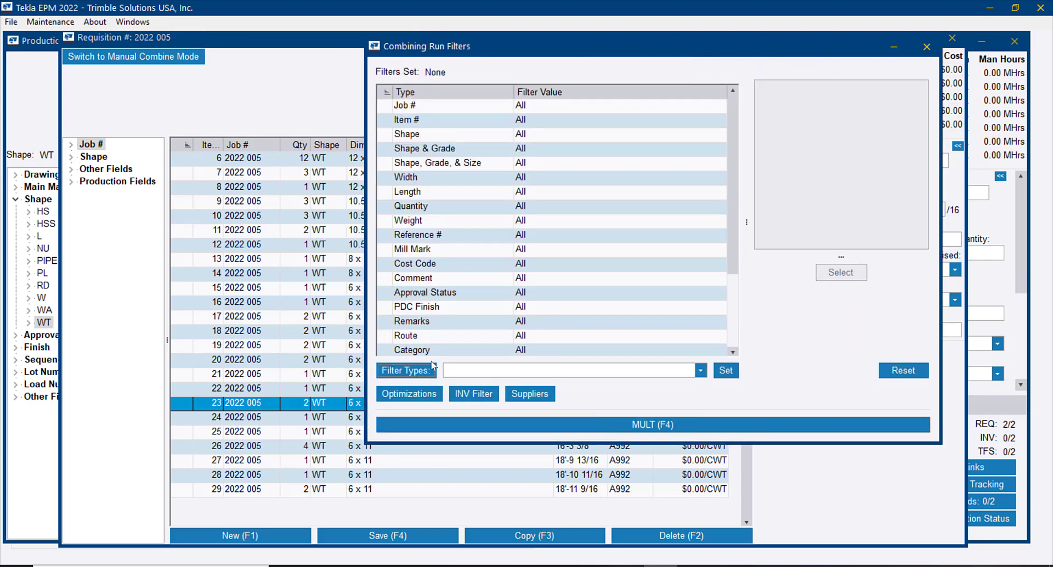
{"action": "left_click", "coordinate": [416, 393]}
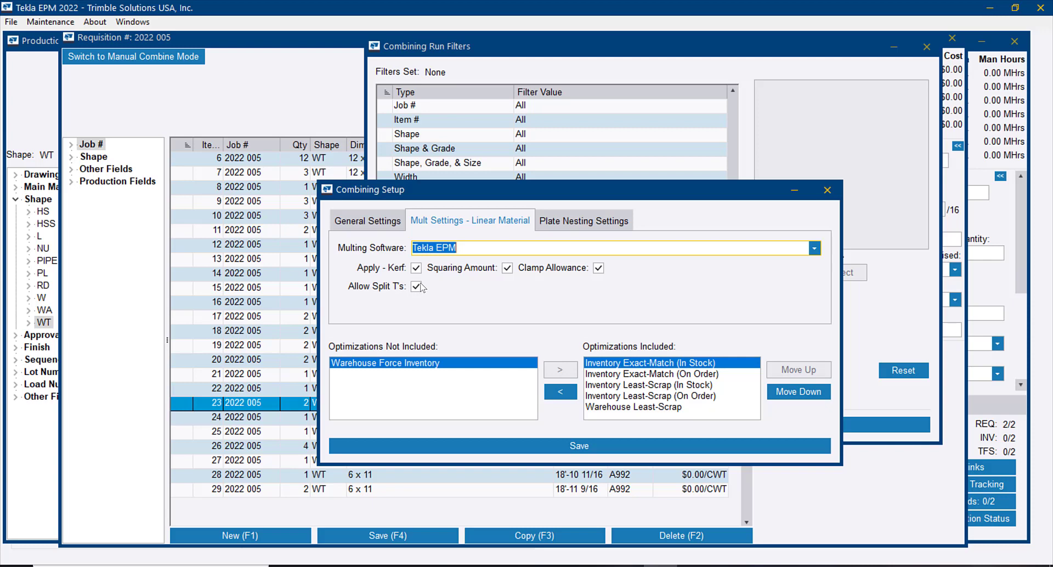
{"action": "left_click", "coordinate": [598, 445]}
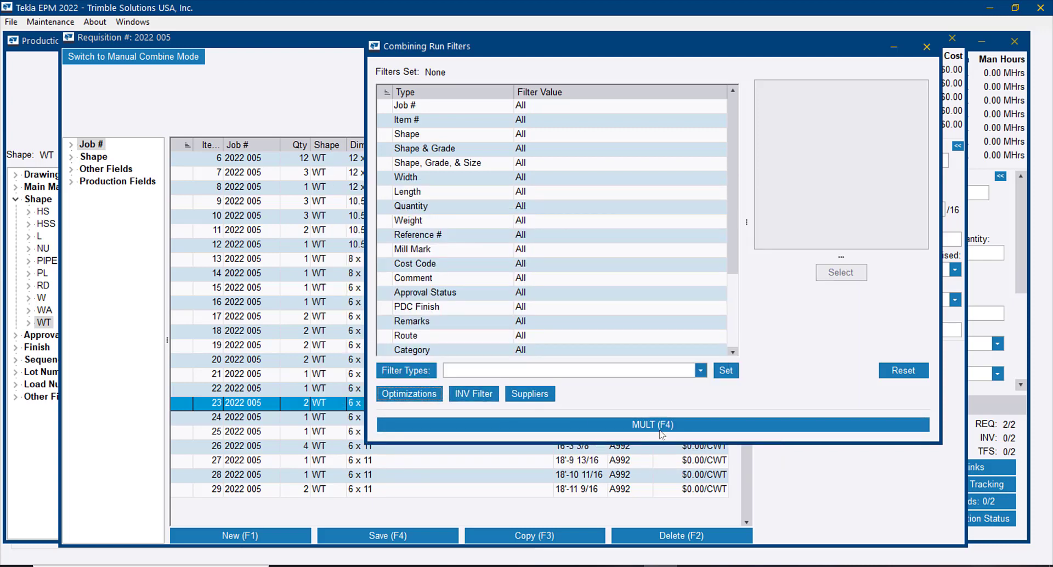
{"action": "left_click", "coordinate": [660, 427]}
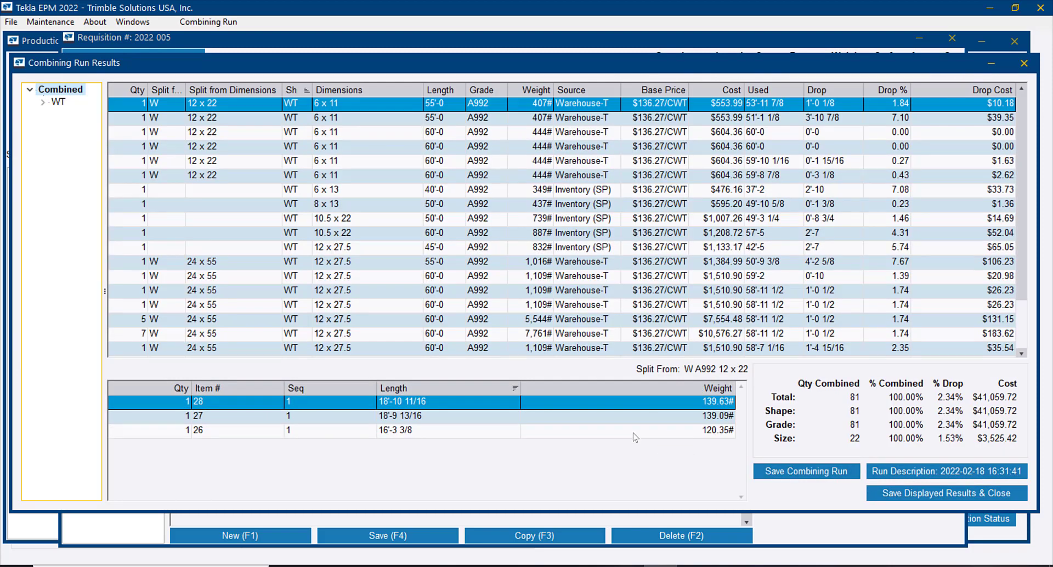
{"action": "left_click", "coordinate": [568, 190]}
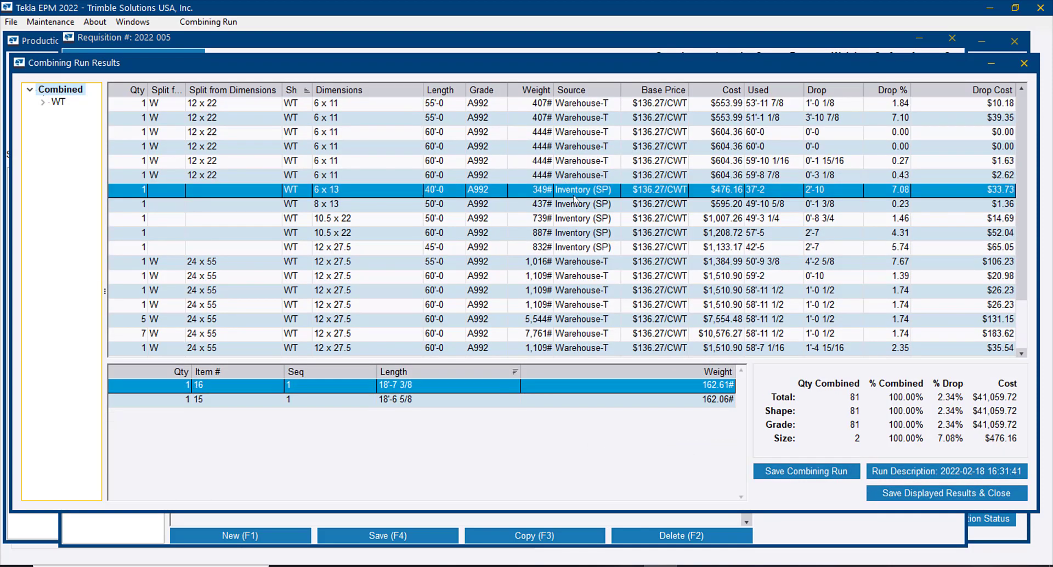
{"action": "left_click", "coordinate": [574, 132]}
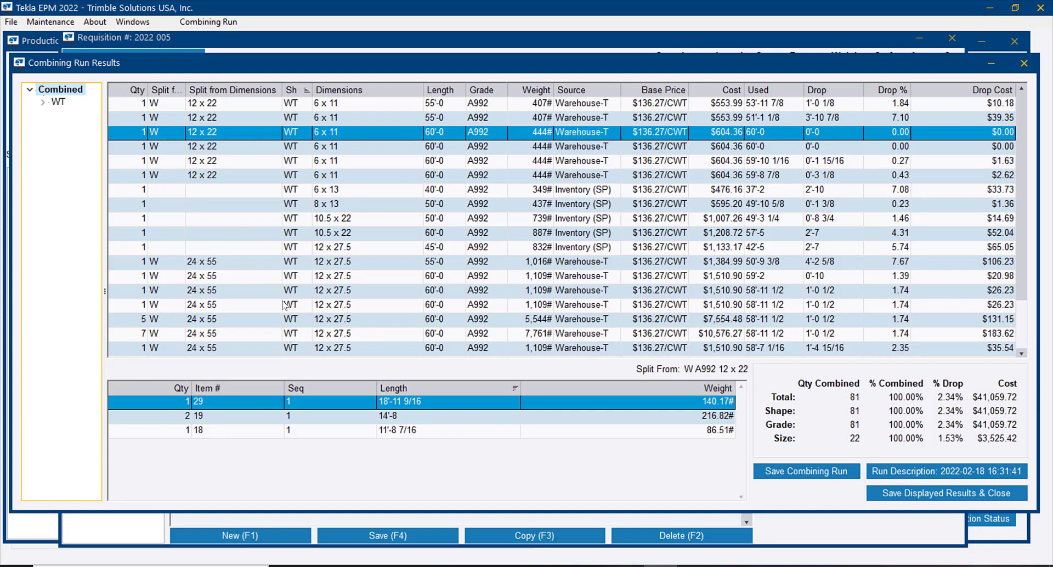
{"action": "left_click", "coordinate": [350, 305]}
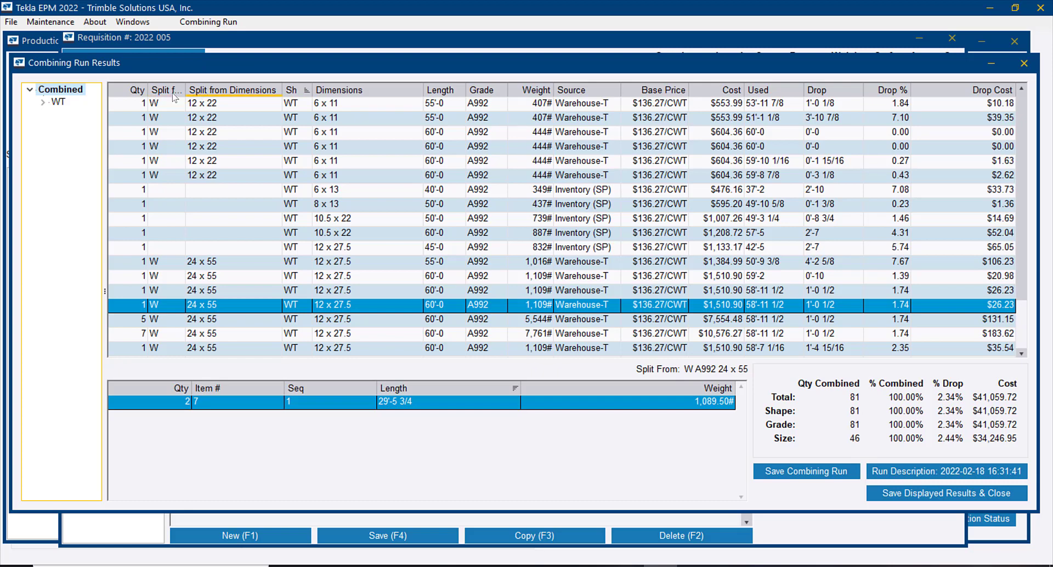
{"action": "right_click", "coordinate": [377, 141]}
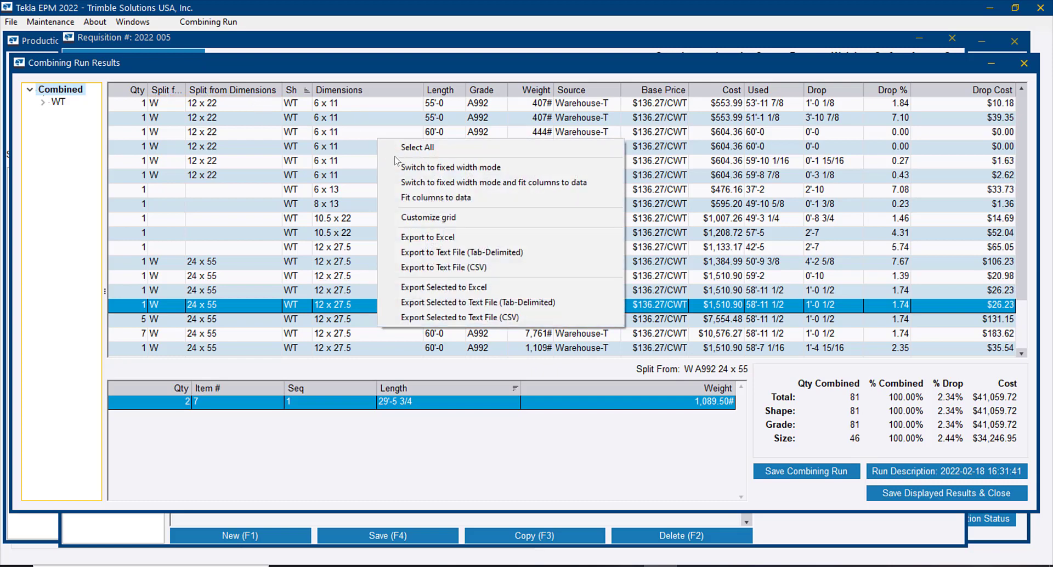
{"action": "left_click", "coordinate": [442, 217]}
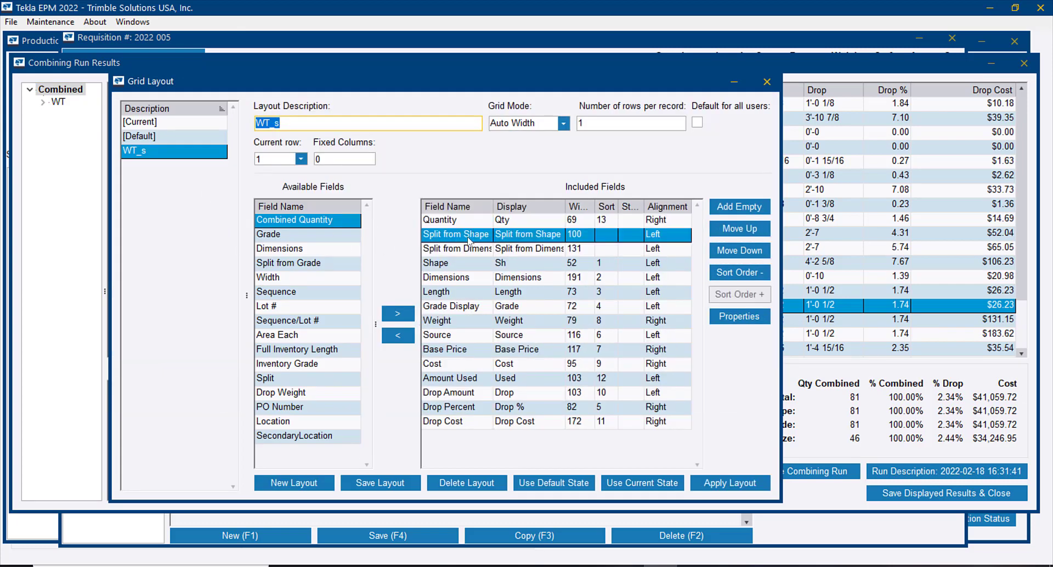
{"action": "left_click", "coordinate": [443, 236]}
{"action": "left_click", "coordinate": [474, 251]}
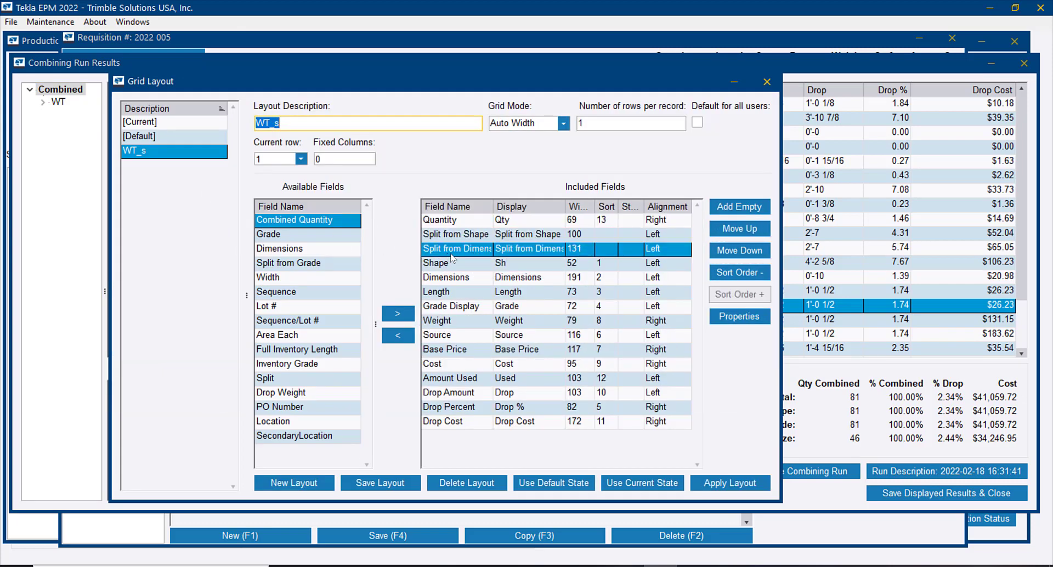
{"action": "left_click", "coordinate": [760, 88]}
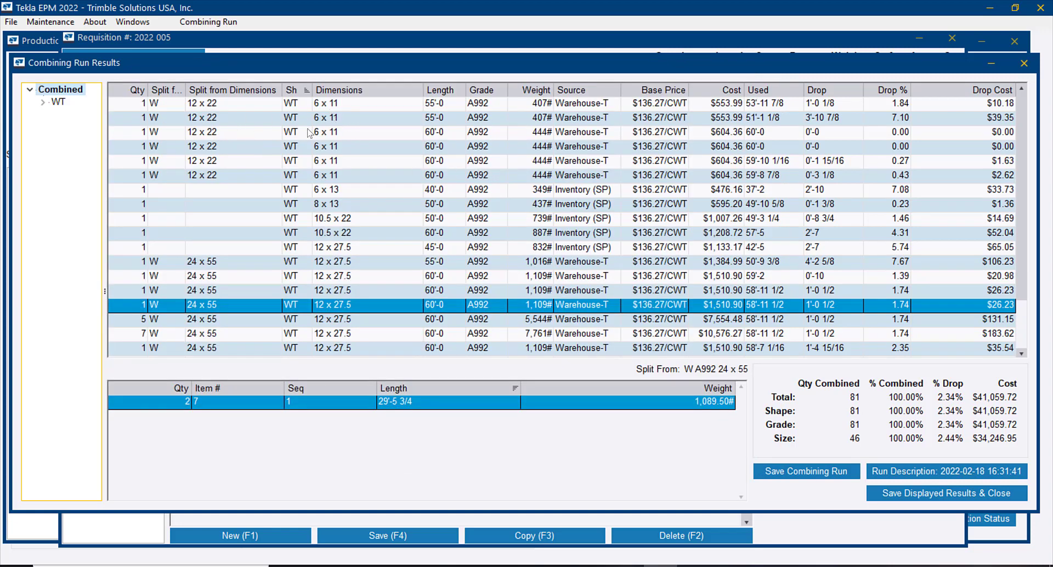
Step: Check the parts cut from a 55'-0 12 x 22 beam, then save the combining results
{"action": "left_click", "coordinate": [335, 120]}
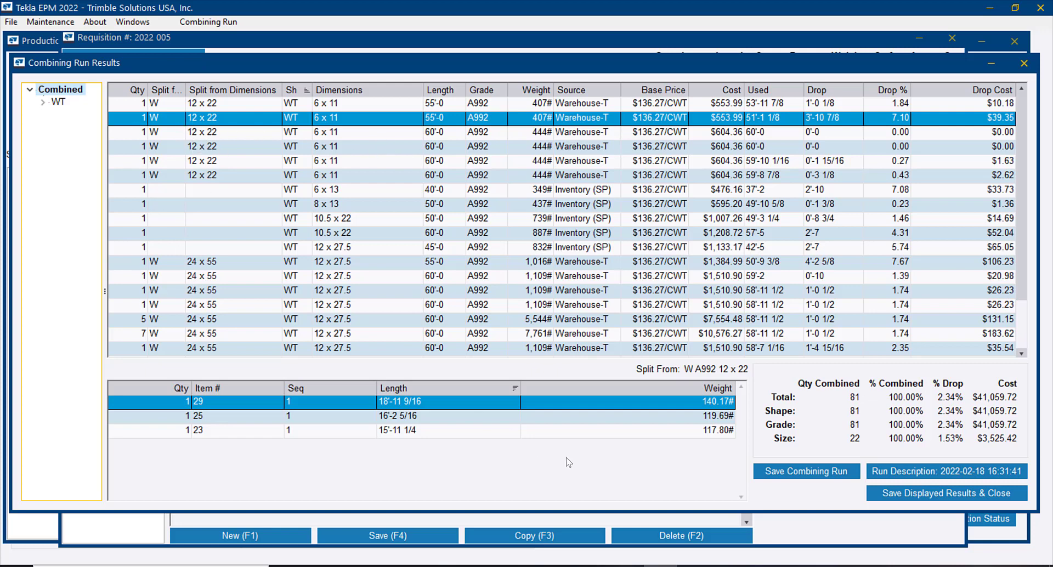
{"action": "left_click", "coordinate": [929, 496]}
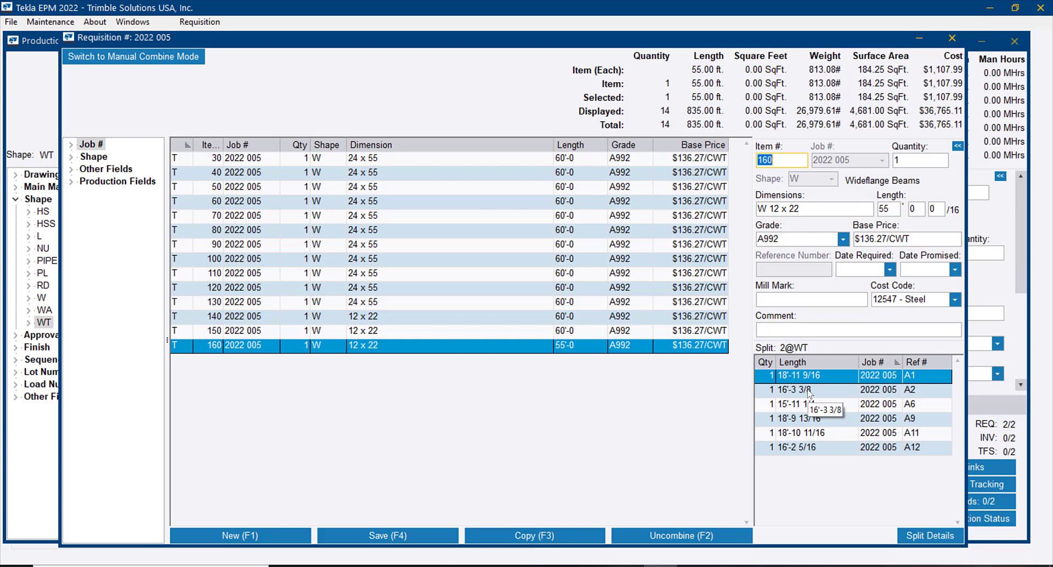
{"action": "left_click", "coordinate": [951, 541]}
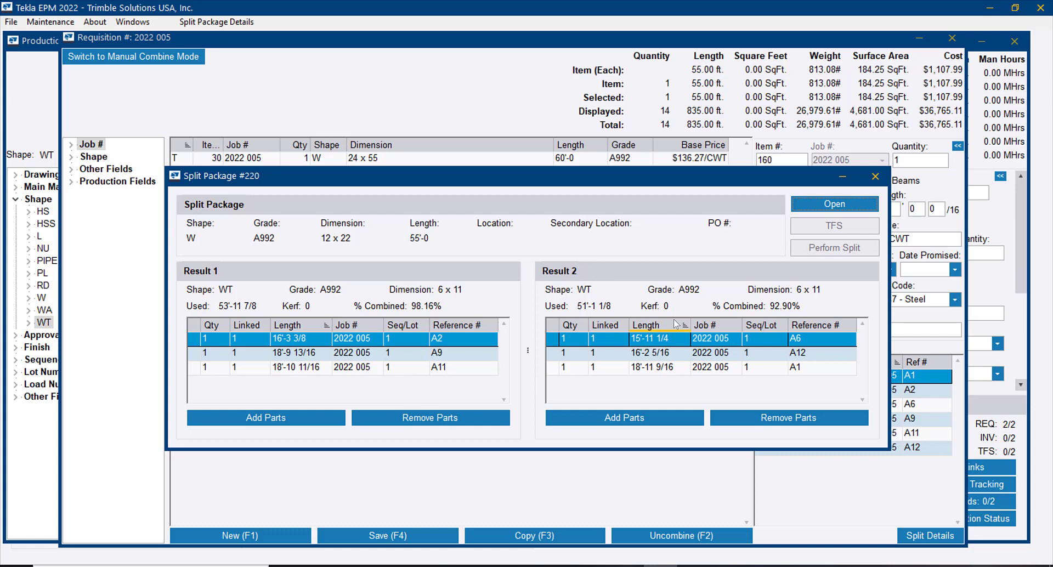
{"action": "left_click", "coordinate": [875, 177]}
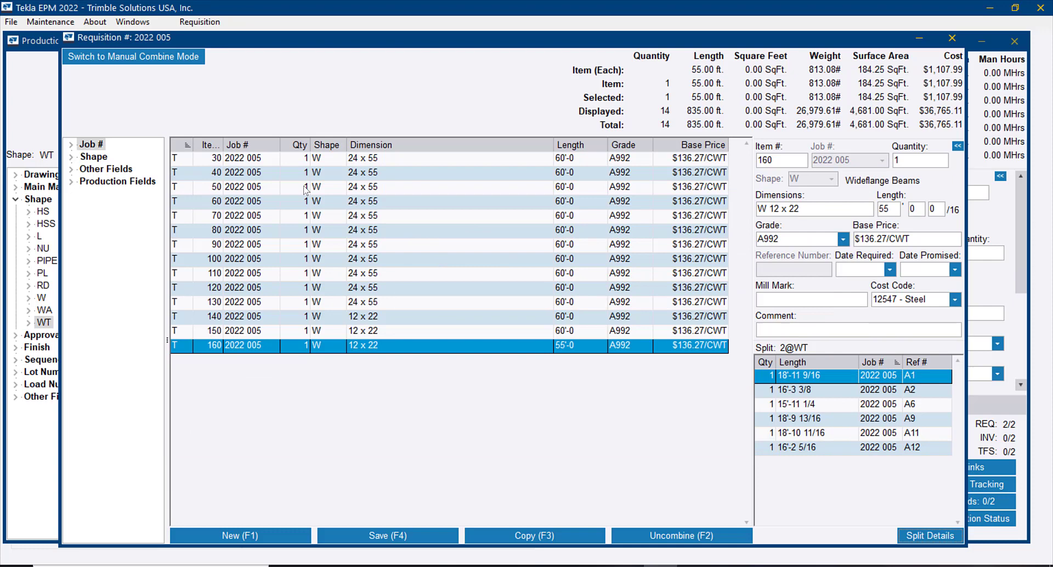
Step: Import all 14 requisition 2022 005 items into the chosen purchase order
{"action": "left_click", "coordinate": [206, 22]}
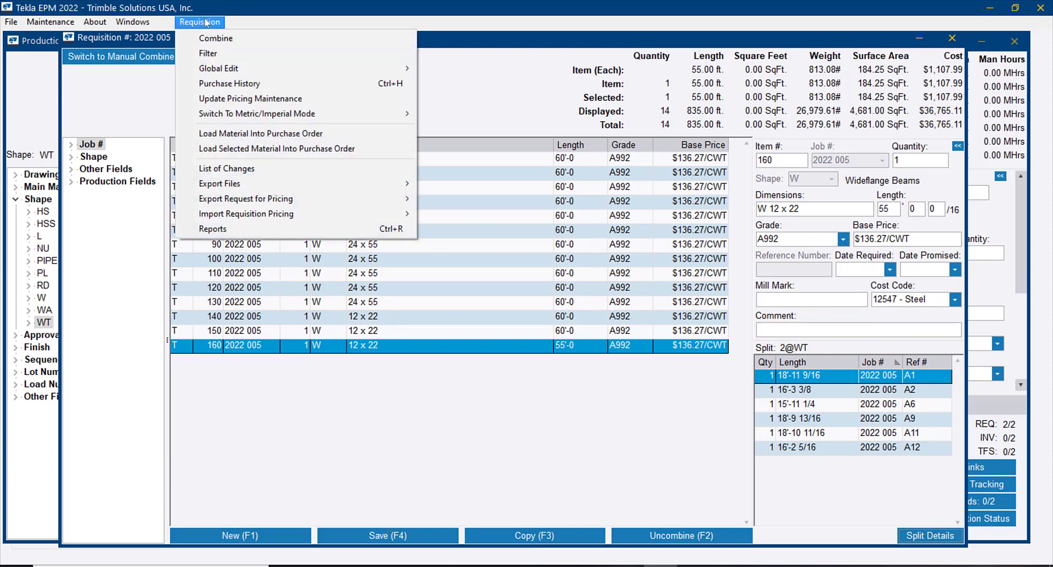
{"action": "left_click", "coordinate": [281, 135]}
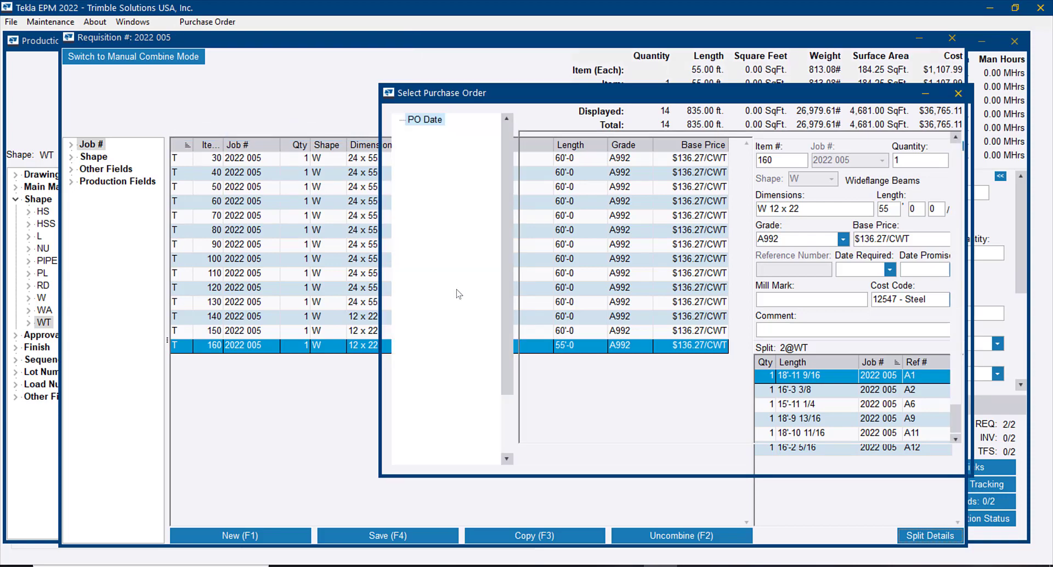
{"action": "left_click", "coordinate": [657, 410]}
{"action": "left_click", "coordinate": [740, 459]}
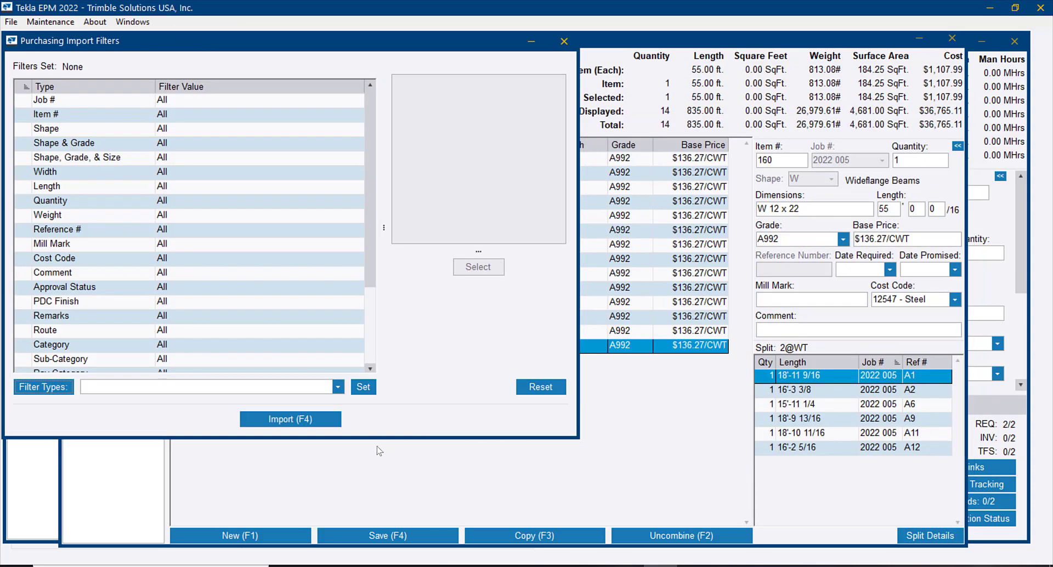
{"action": "left_click", "coordinate": [308, 424]}
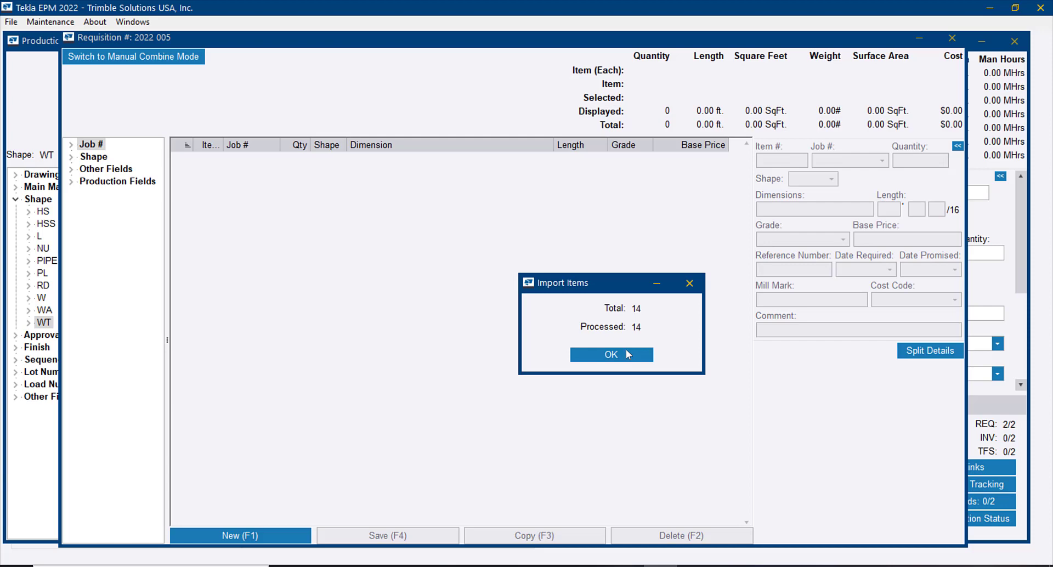
{"action": "left_click", "coordinate": [627, 354]}
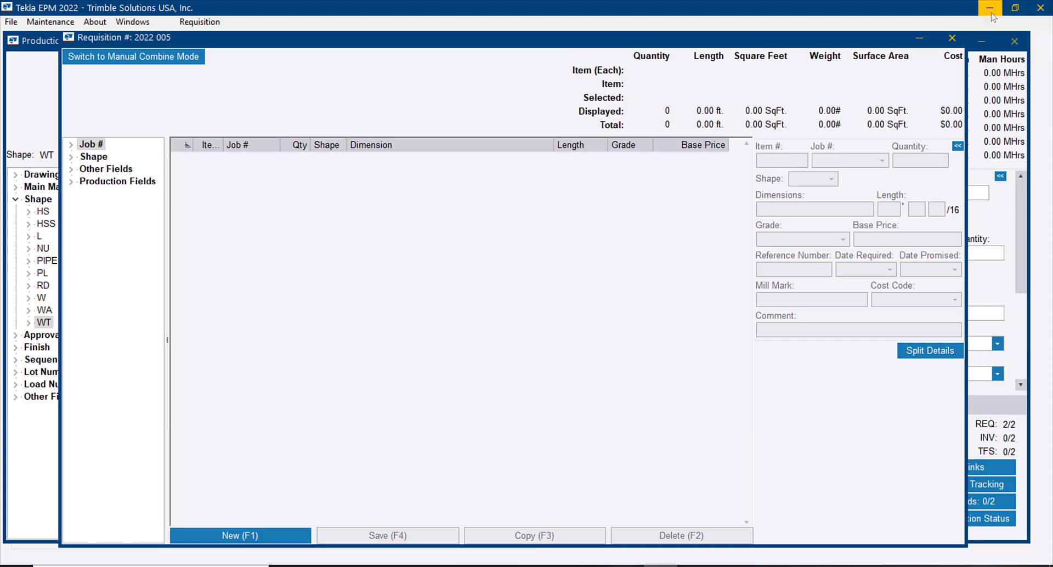
Step: Close the Requisition, Links, Production Control and Model Viewer windows
{"action": "left_click", "coordinate": [952, 38]}
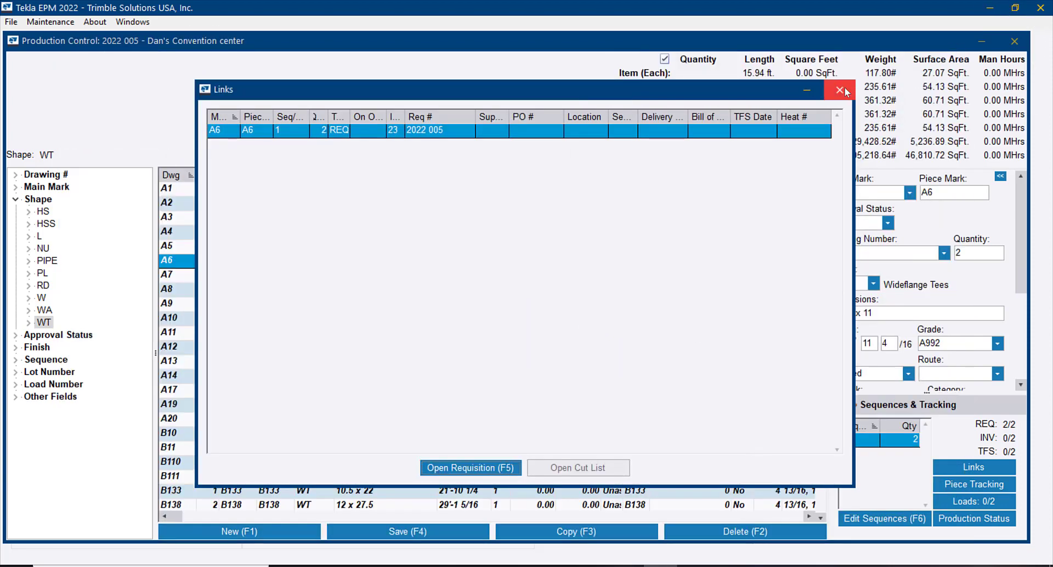
{"action": "left_click", "coordinate": [845, 91]}
{"action": "left_click", "coordinate": [1013, 51]}
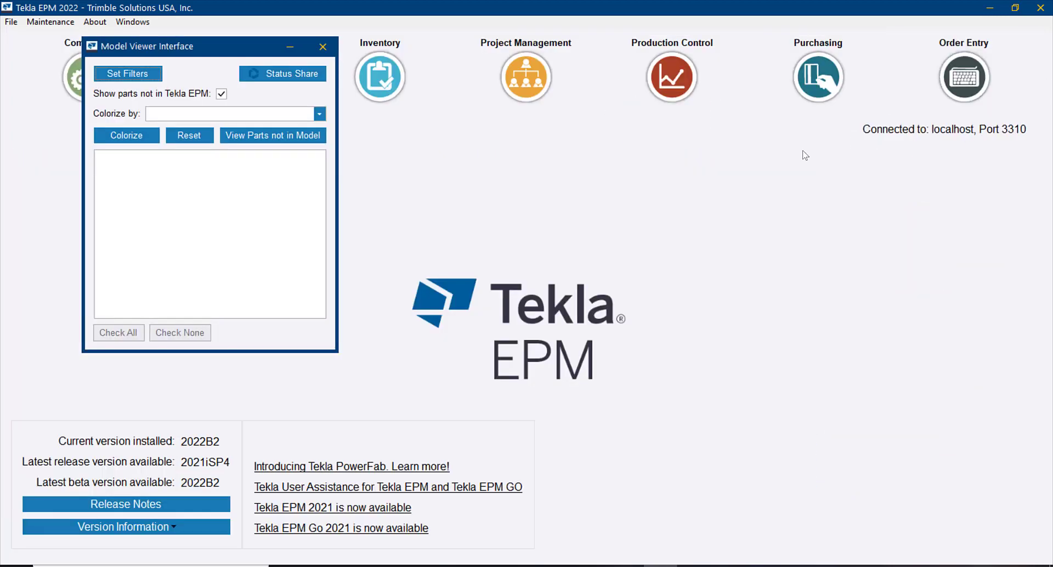
{"action": "left_click", "coordinate": [322, 47]}
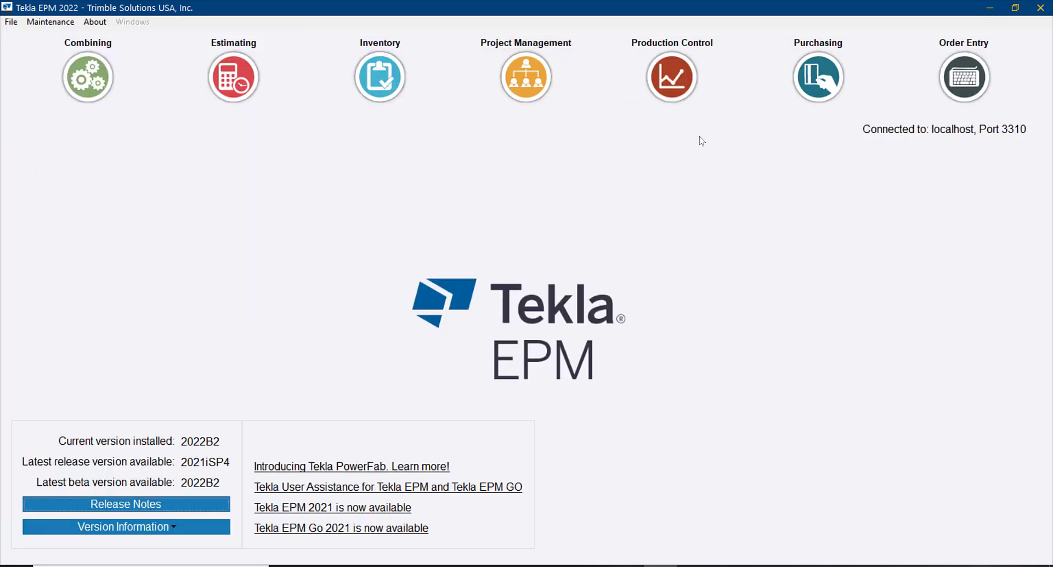
Step: Open job 2022 006 Trimble Regional Office from the Production Control job list
{"action": "left_click", "coordinate": [689, 91]}
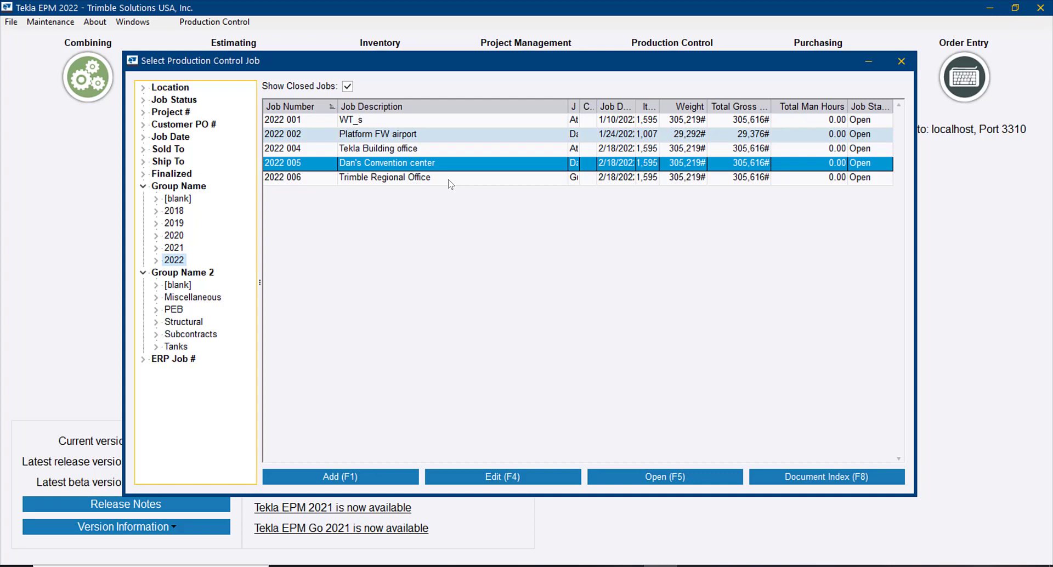
{"action": "left_click", "coordinate": [448, 179]}
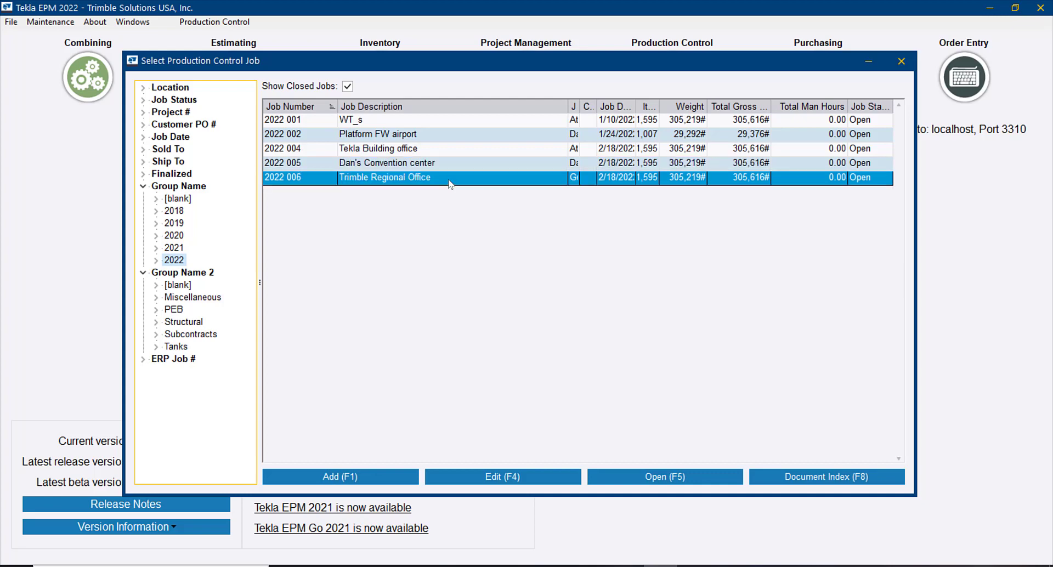
{"action": "double_click", "coordinate": [449, 179]}
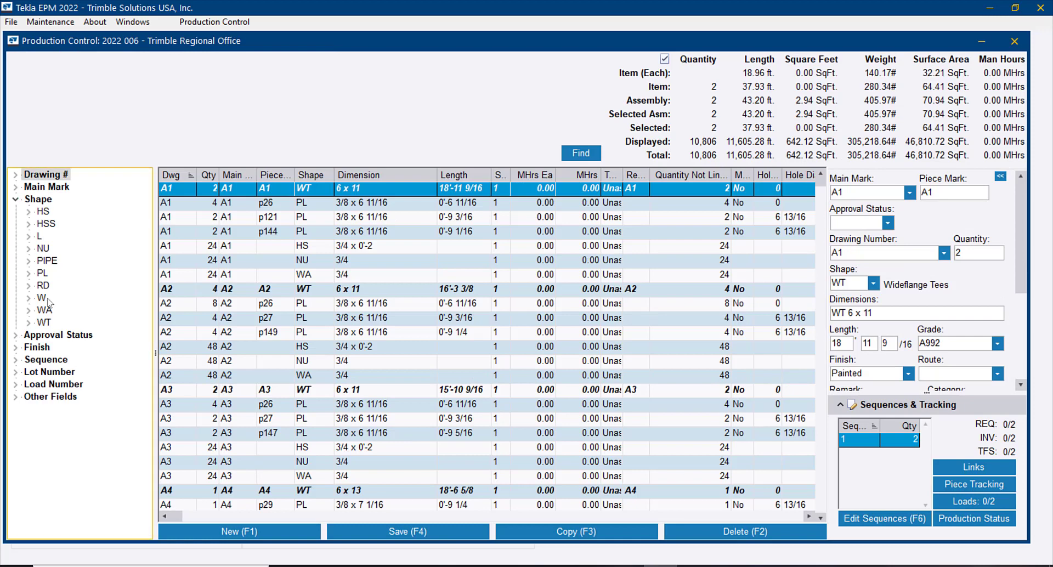
Step: Filter the parts list to Shape WT with dimension 12 x 27.5, showing 8 drawings
{"action": "left_click", "coordinate": [55, 323]}
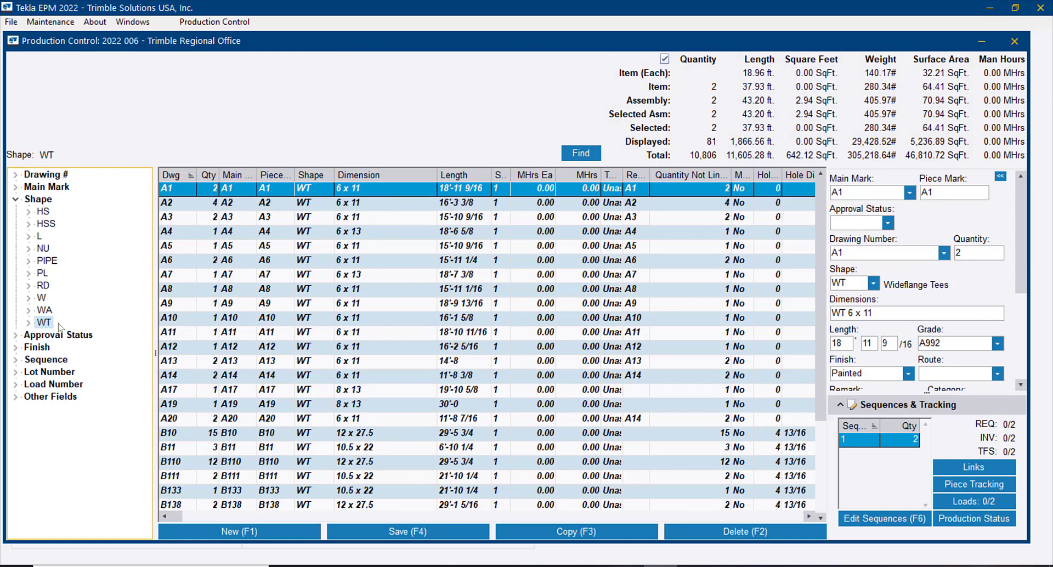
{"action": "left_click", "coordinate": [27, 322]}
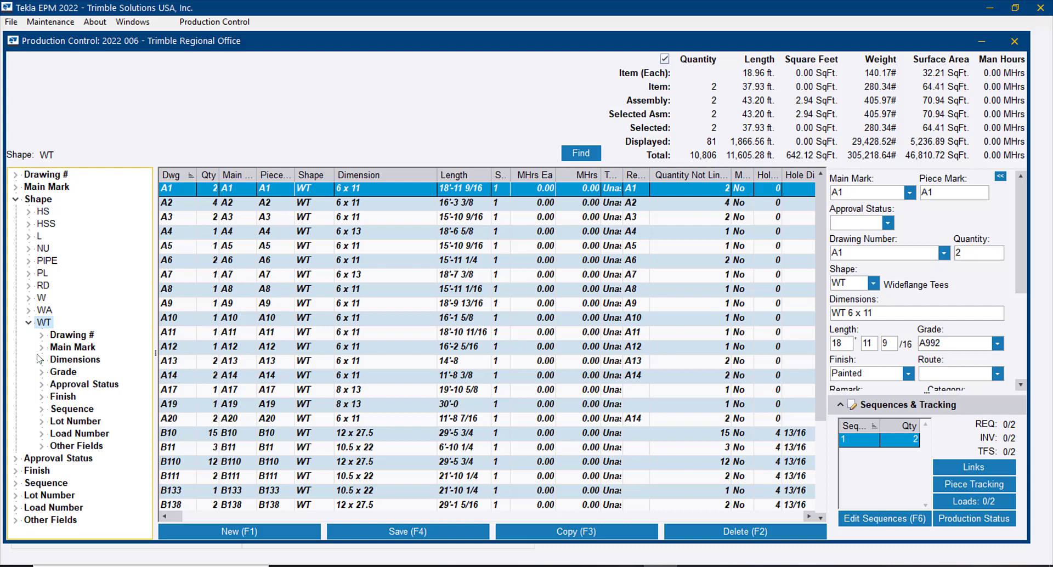
{"action": "left_click", "coordinate": [41, 361]}
{"action": "left_click", "coordinate": [80, 421]}
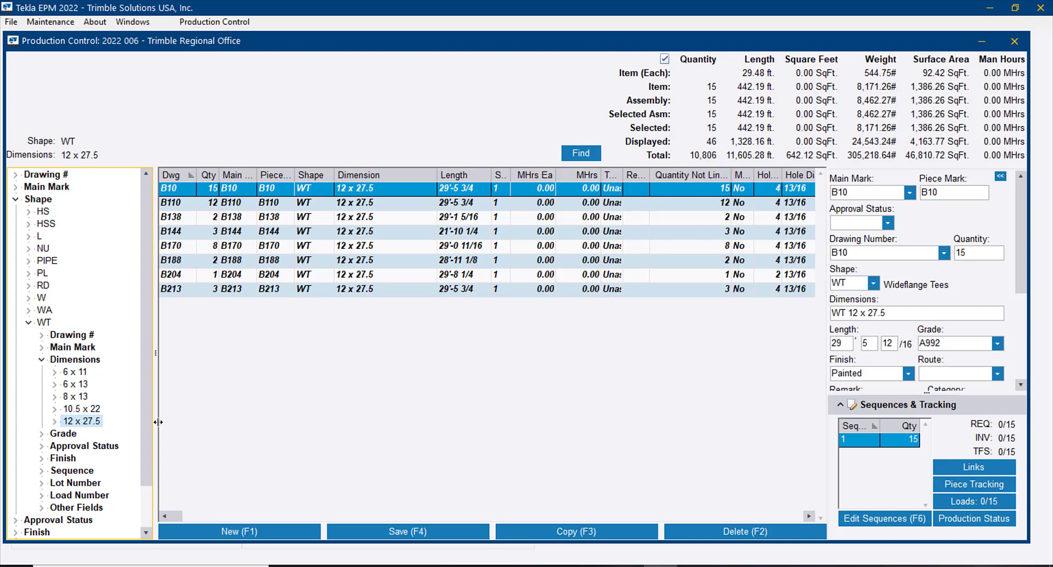
Step: Load all eight WT 12 x 27.5 parts into requisition 2022 006, then view B188's links
{"action": "right_click", "coordinate": [373, 247]}
{"action": "left_click", "coordinate": [397, 277]}
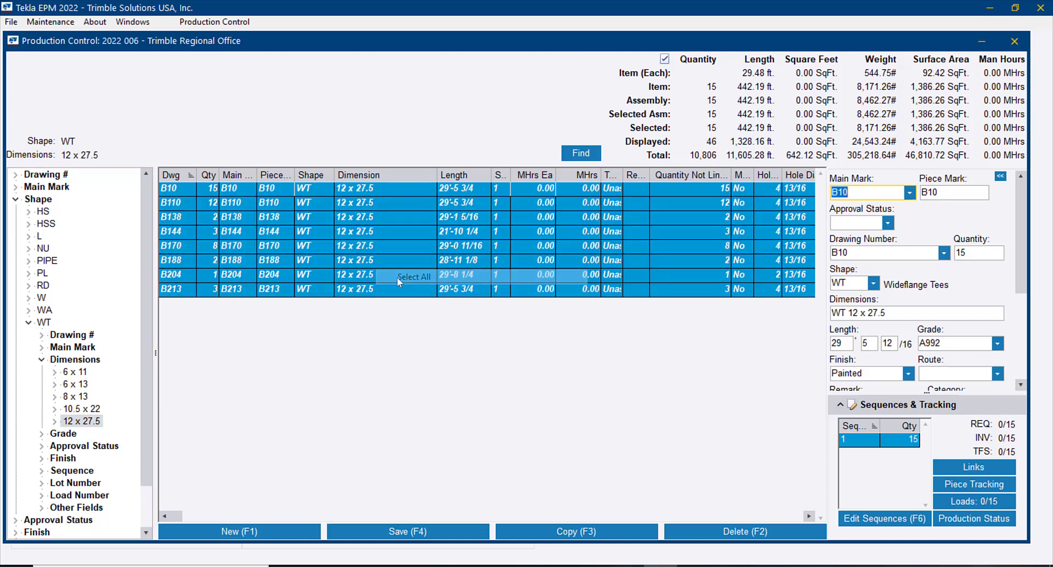
{"action": "left_click", "coordinate": [214, 22]}
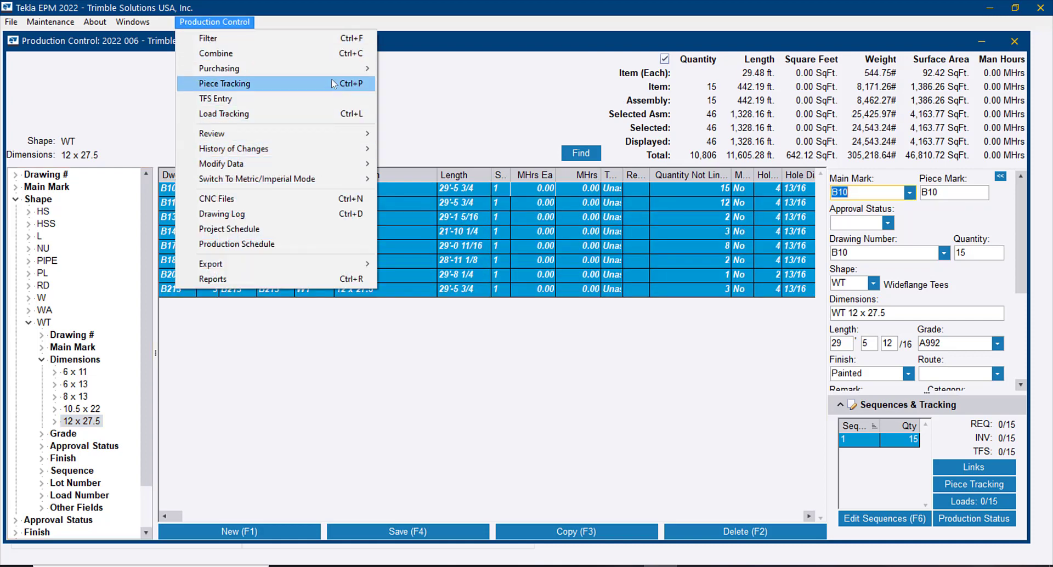
{"action": "mouse_move", "coordinate": [339, 71]}
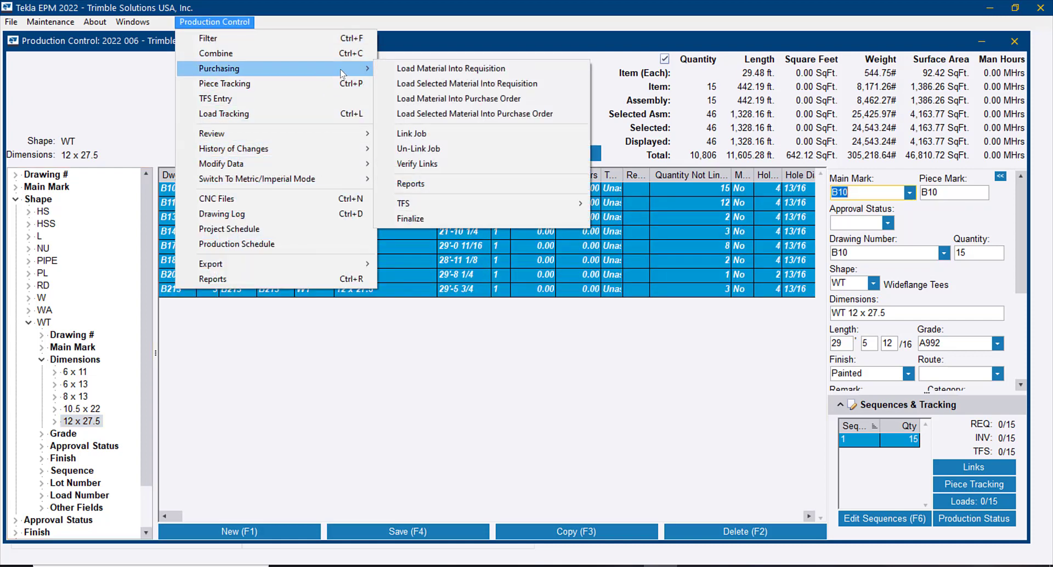
{"action": "left_click", "coordinate": [458, 84]}
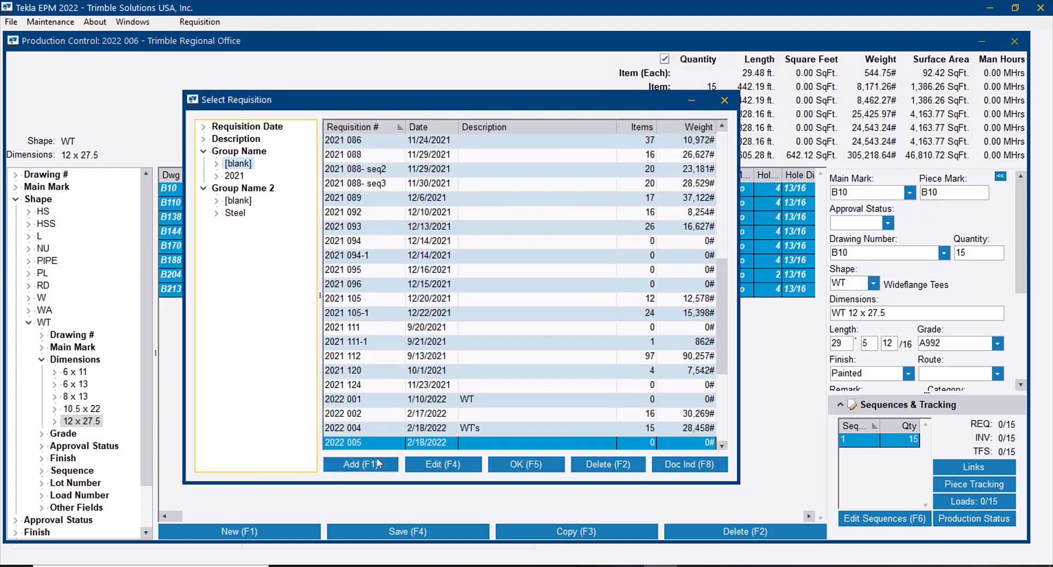
{"action": "left_click_drag", "start_coordinate": [725, 347], "coordinate": [724, 384]}
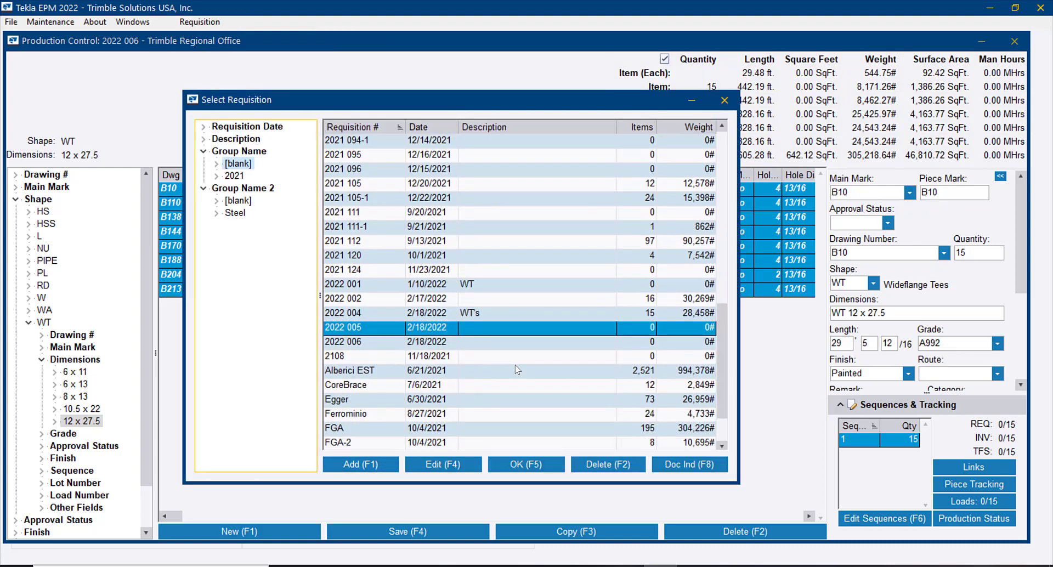
{"action": "double_click", "coordinate": [507, 349]}
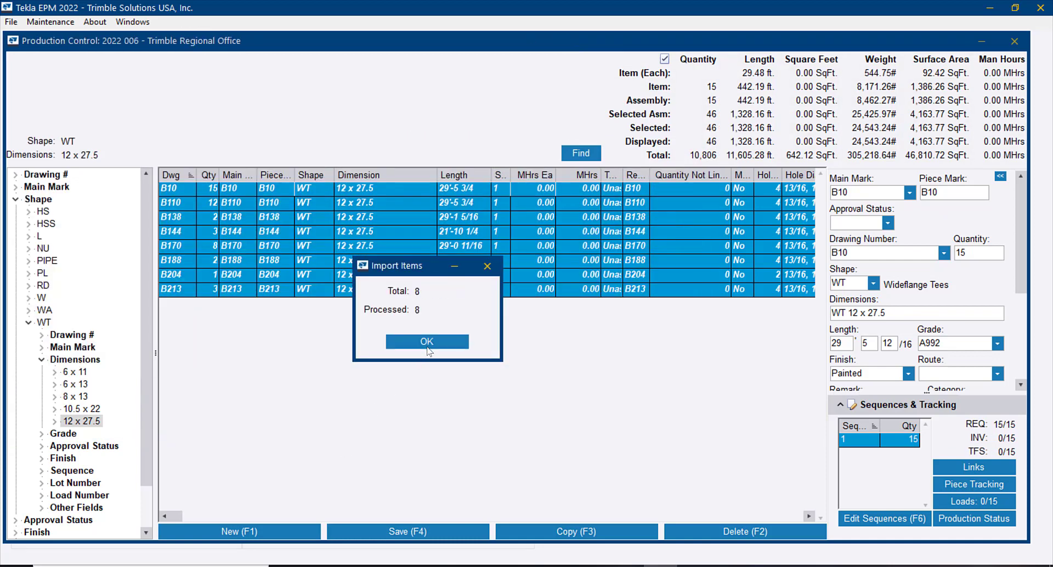
{"action": "left_click", "coordinate": [431, 341]}
{"action": "left_click", "coordinate": [632, 261]}
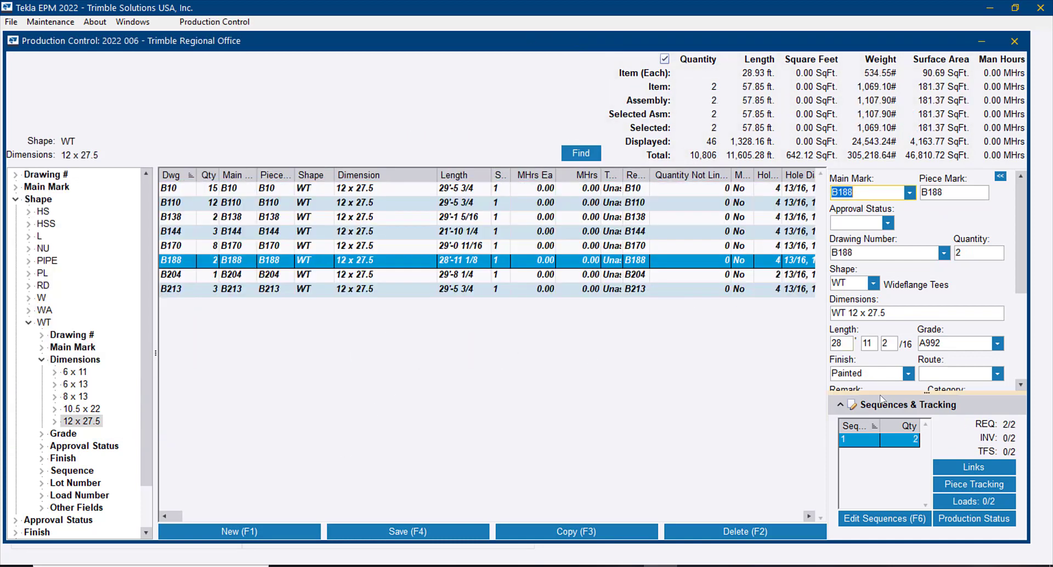
{"action": "left_click", "coordinate": [988, 469]}
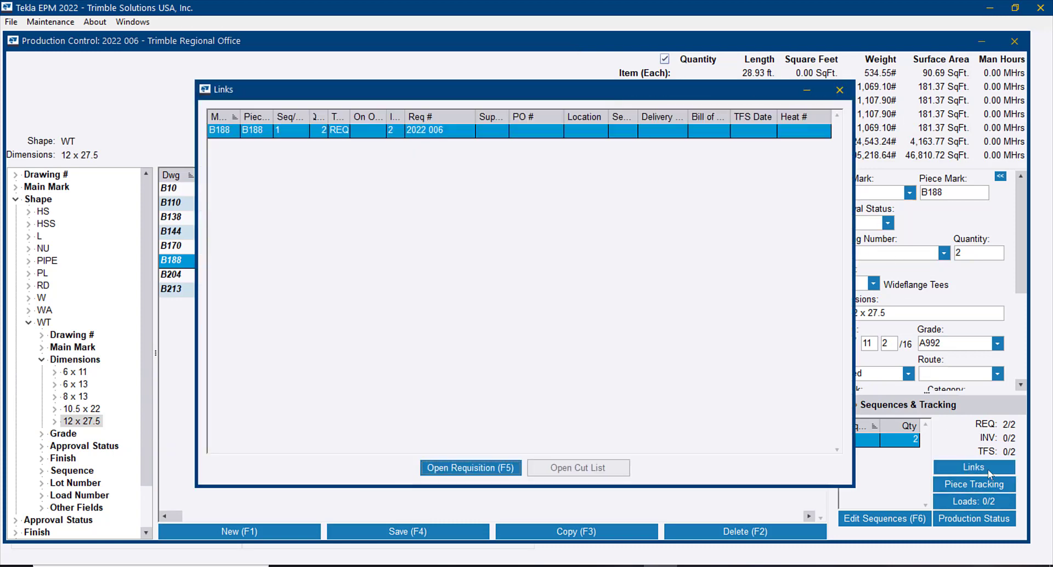
Step: Open the linked requisition 2022 006 and select item 3, the B170 pieces
{"action": "left_click", "coordinate": [486, 468]}
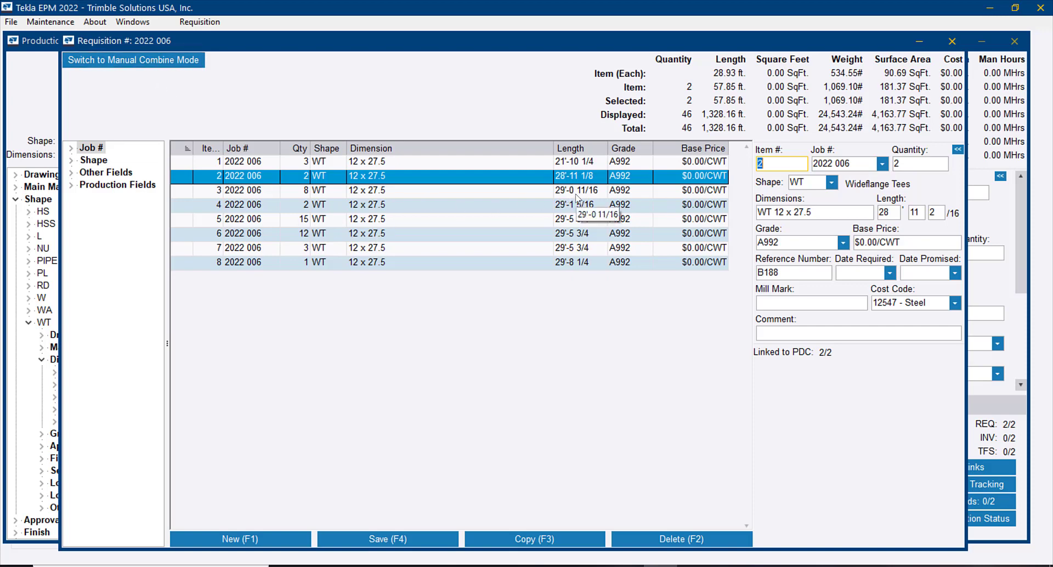
{"action": "left_click", "coordinate": [576, 194]}
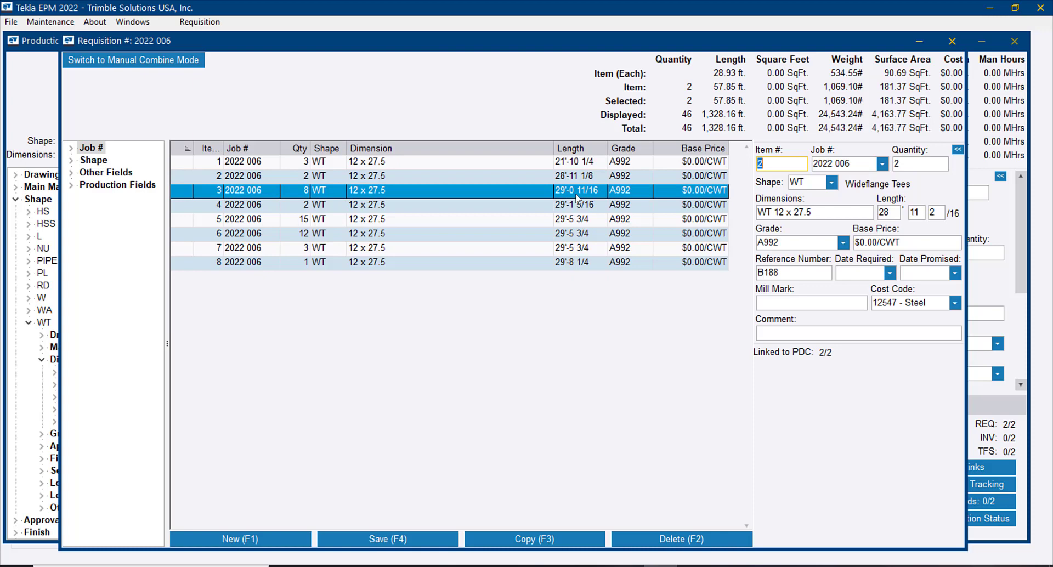
Step: Switch to manual combine mode and start a new item: quantity 1, shape W 24 x 55
{"action": "left_click", "coordinate": [133, 59]}
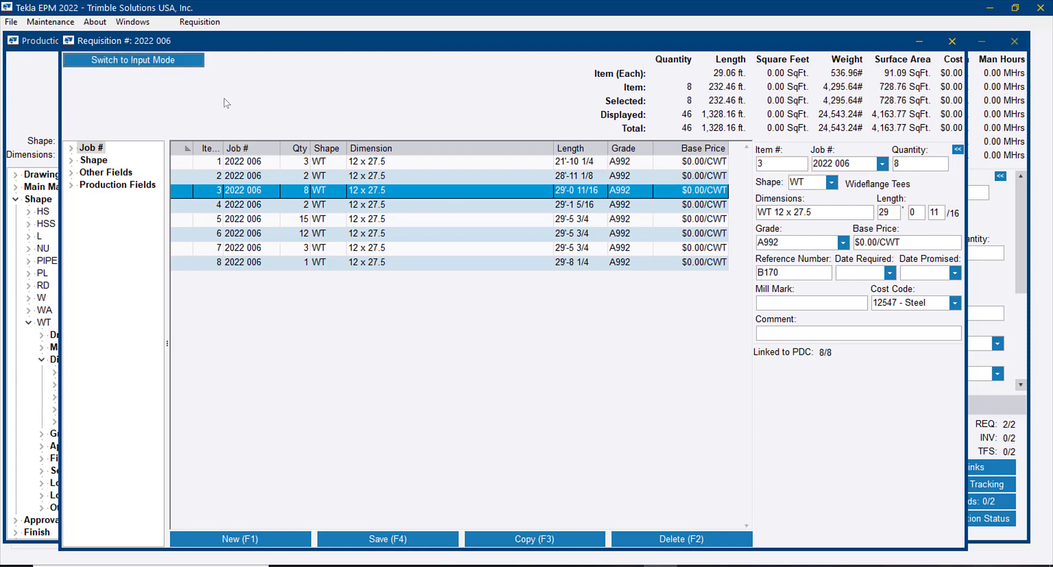
{"action": "left_click", "coordinate": [243, 543]}
{"action": "key", "text": "Tab"}
{"action": "key", "text": "Tab"}
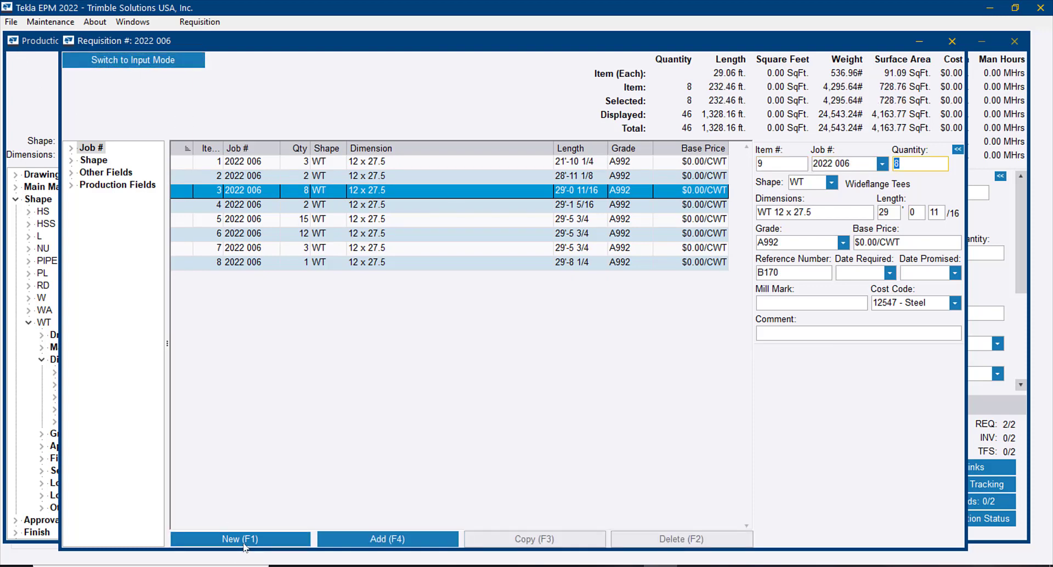
{"action": "type", "text": "1"}
{"action": "key", "text": "Tab"}
{"action": "type", "text": "w"}
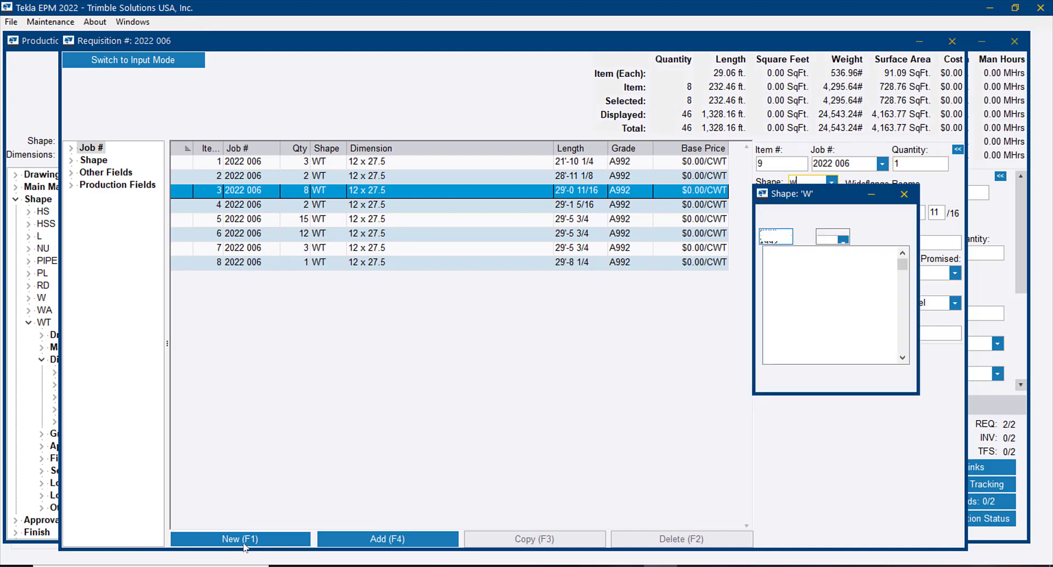
{"action": "type", "text": "2"}
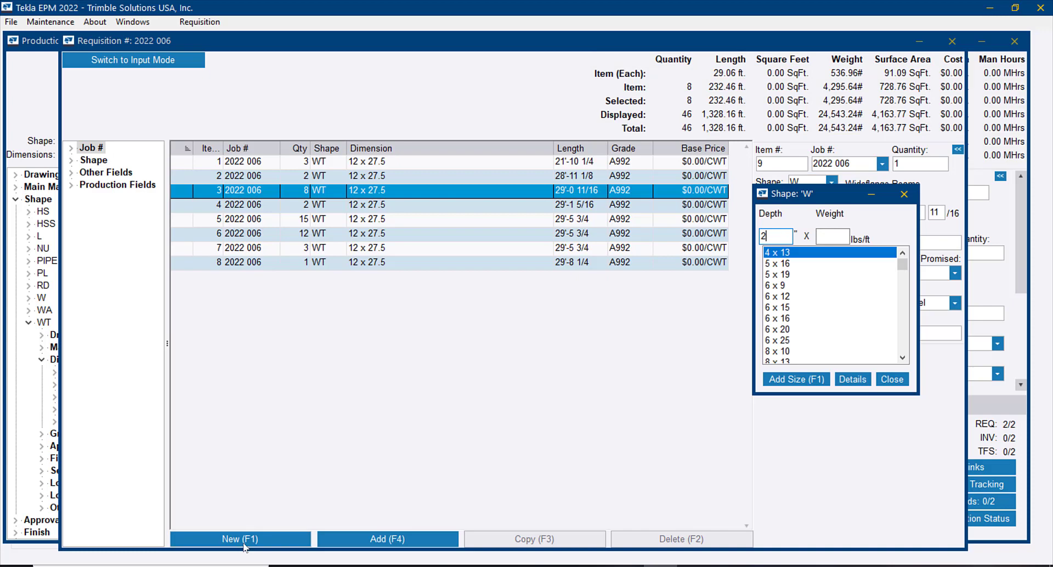
{"action": "type", "text": "4"}
{"action": "key", "text": "Tab"}
{"action": "type", "text": "55"}
{"action": "key", "text": "Return"}
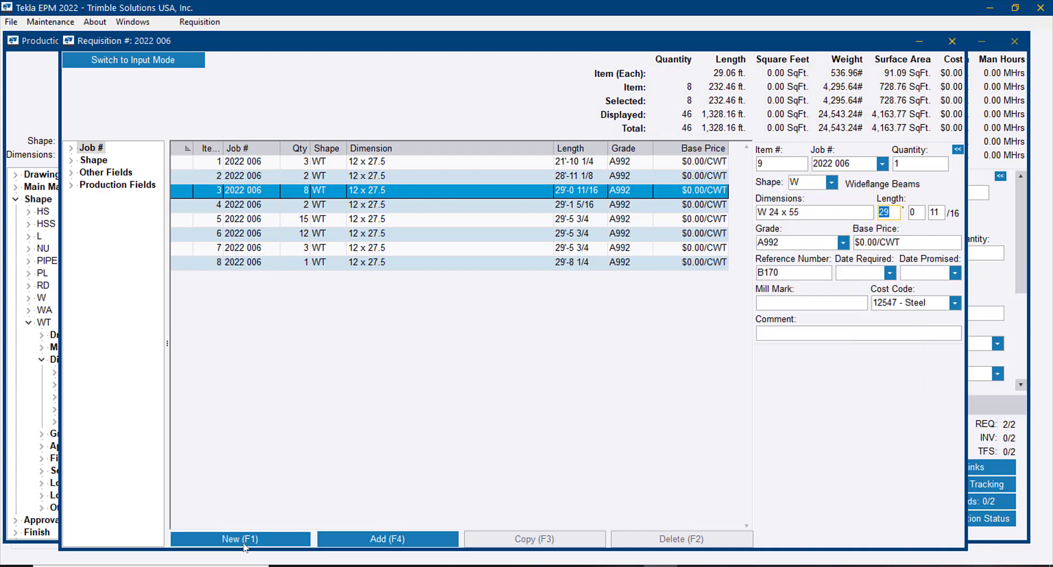
Step: Set its length to 60'-0, clear the reference number, and add it as item 9
{"action": "type", "text": "60"}
{"action": "key", "text": "Tab"}
{"action": "type", "text": "0"}
{"action": "key", "text": "Tab"}
{"action": "key", "text": "Tab"}
{"action": "key", "text": "Tab"}
{"action": "key", "text": "BackSpace"}
{"action": "left_click", "coordinate": [411, 535]}
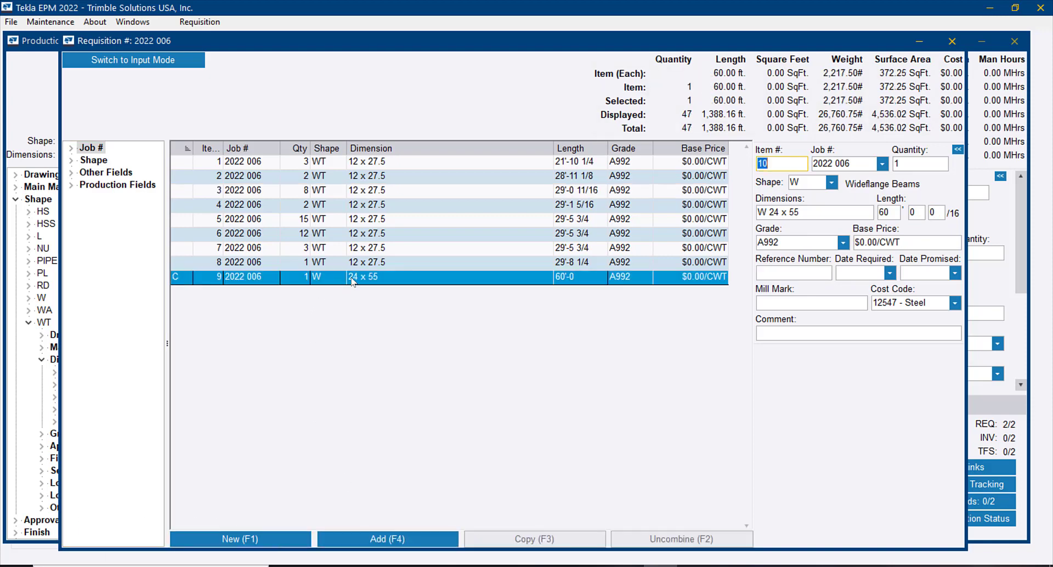
{"action": "left_click", "coordinate": [351, 279]}
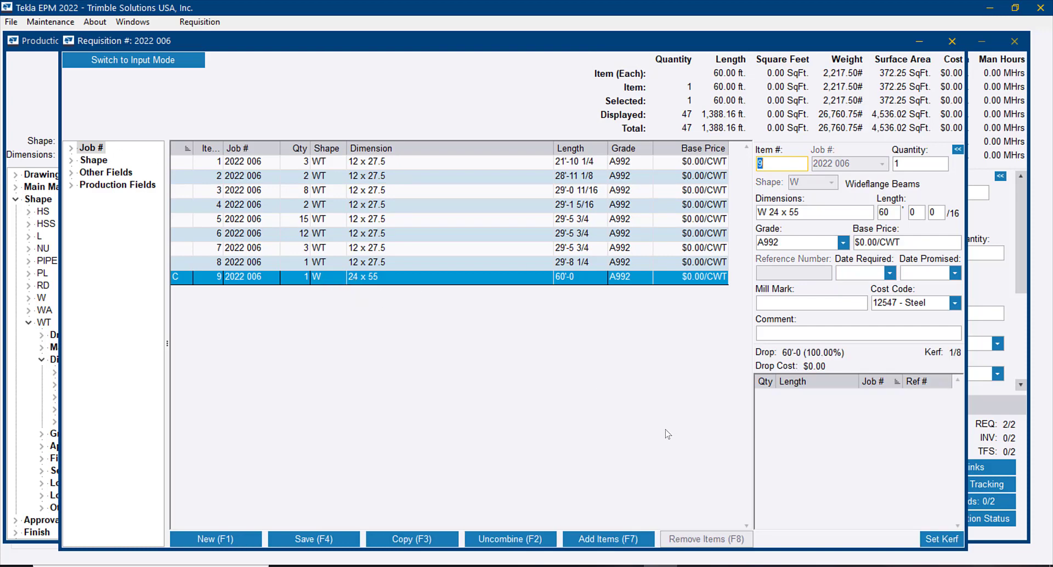
Step: Split the W 24 x 55 item, placing one B170 and one B204 piece in Result 1
{"action": "right_click", "coordinate": [391, 280]}
{"action": "left_click", "coordinate": [397, 285]}
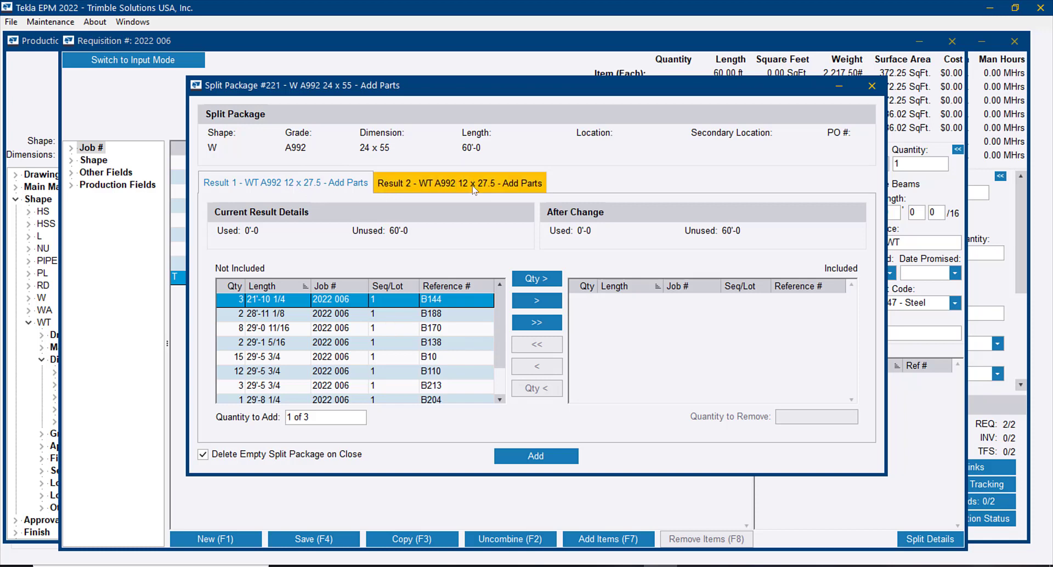
{"action": "left_click", "coordinate": [272, 328]}
{"action": "left_click", "coordinate": [545, 279]}
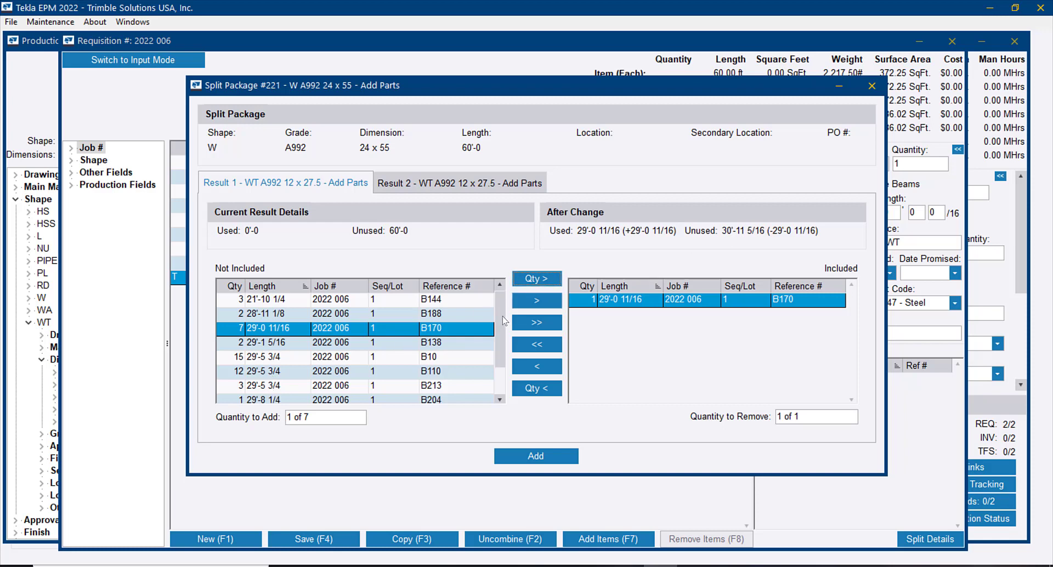
{"action": "mouse_move", "coordinate": [502, 316]}
{"action": "left_mouse_down"}
{"action": "mouse_move", "coordinate": [499, 347]}
{"action": "mouse_move", "coordinate": [502, 326]}
{"action": "left_mouse_up"}
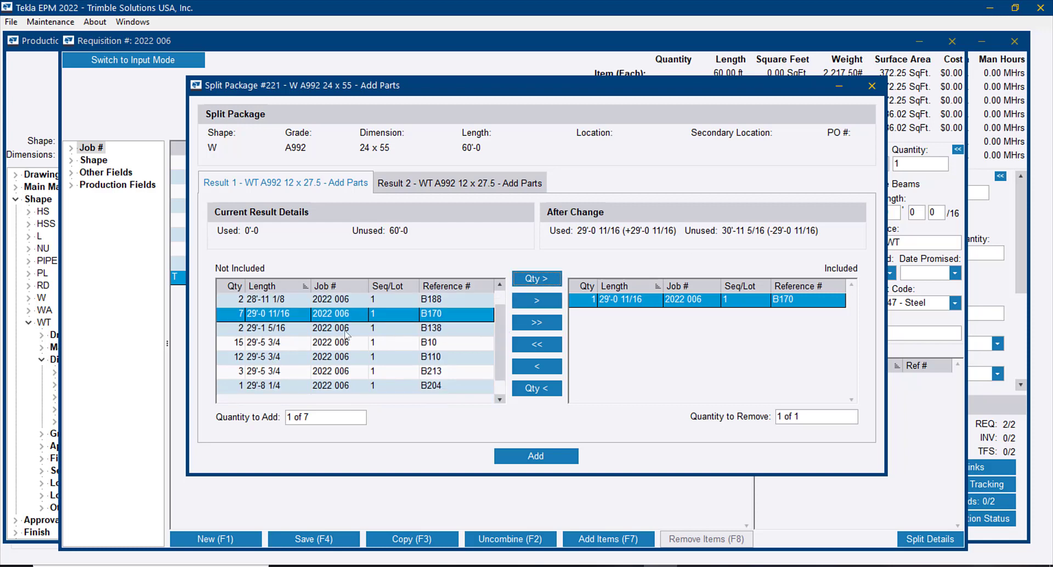
{"action": "left_click", "coordinate": [268, 388]}
{"action": "left_click", "coordinate": [555, 304]}
Step: Fill Result 2 with one B110 and one B213 piece and apply the split
{"action": "left_click", "coordinate": [465, 185]}
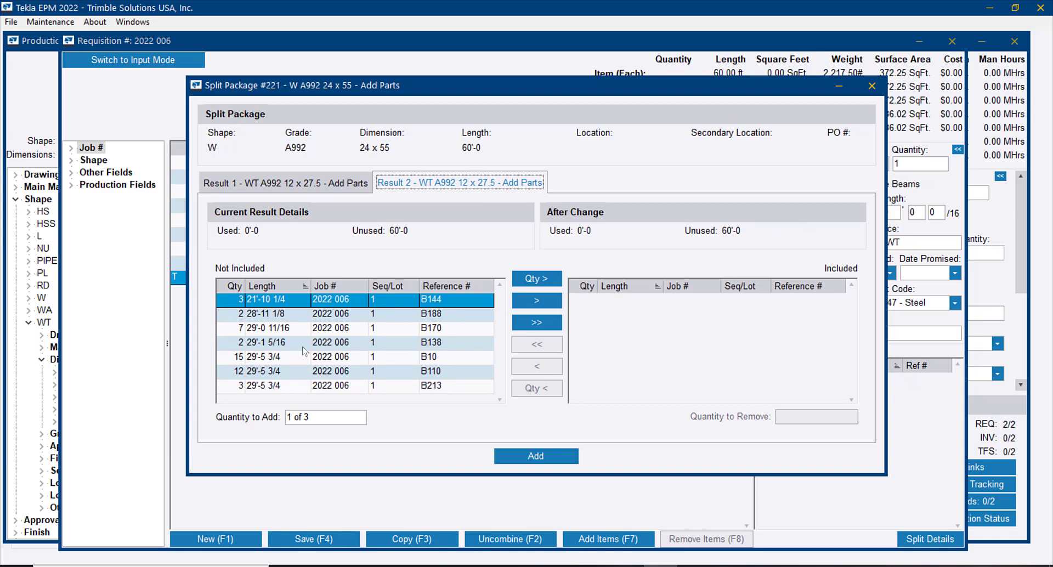
{"action": "left_click", "coordinate": [275, 315]}
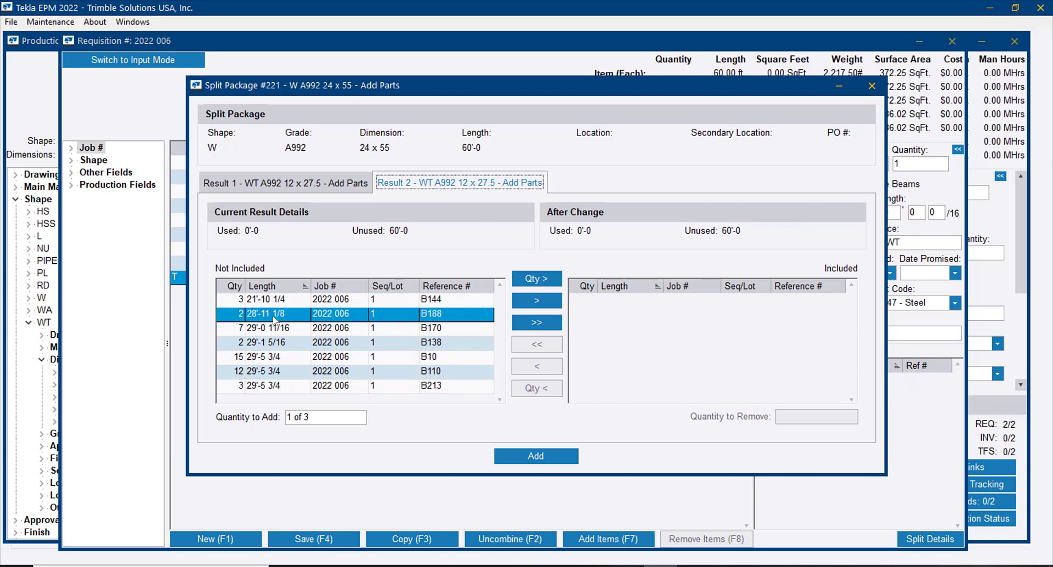
{"action": "left_click", "coordinate": [289, 375]}
{"action": "left_click", "coordinate": [536, 301]}
{"action": "left_click", "coordinate": [273, 387]}
{"action": "left_click", "coordinate": [536, 300]}
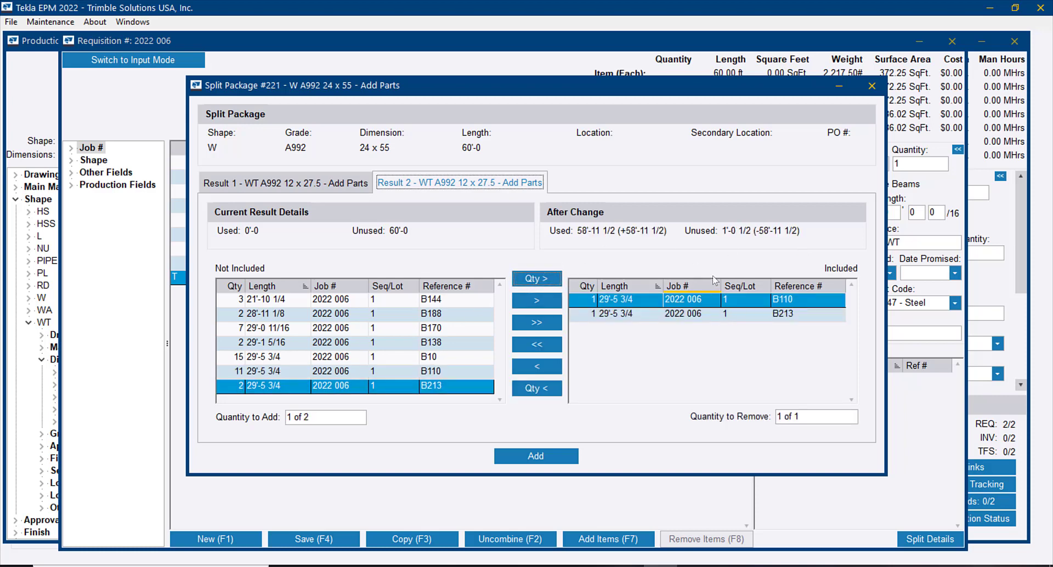
{"action": "left_click", "coordinate": [525, 459]}
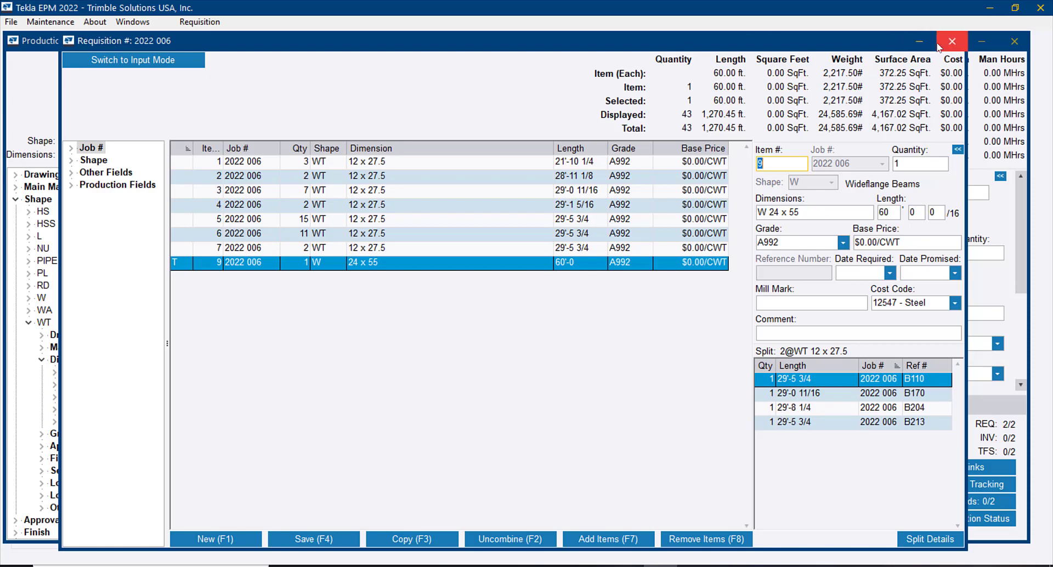
Step: Close the Links dialog, minimize Production Control, and open Inventory
{"action": "left_click", "coordinate": [915, 42]}
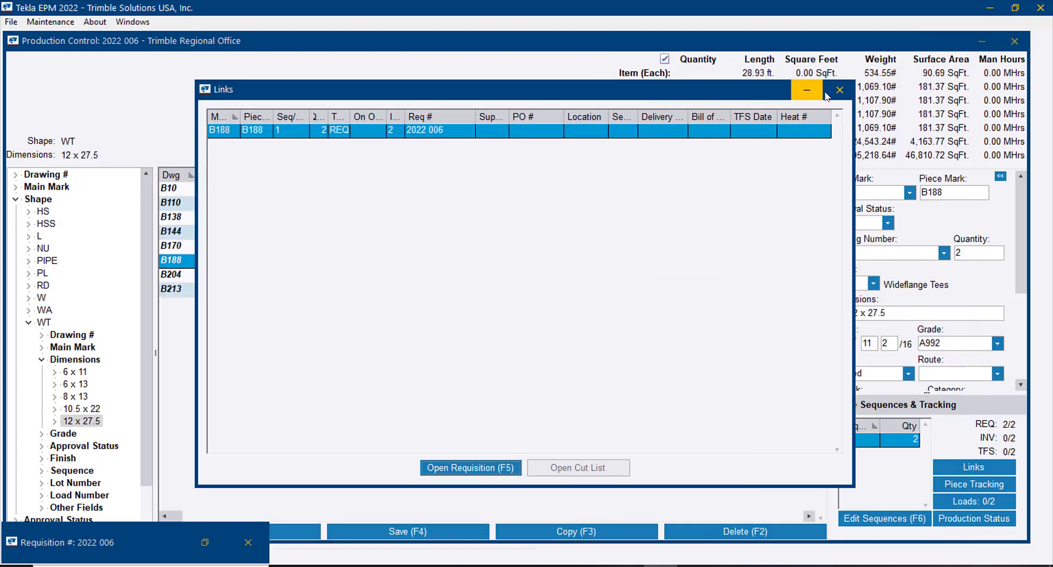
{"action": "left_click", "coordinate": [840, 89]}
{"action": "left_click", "coordinate": [982, 41]}
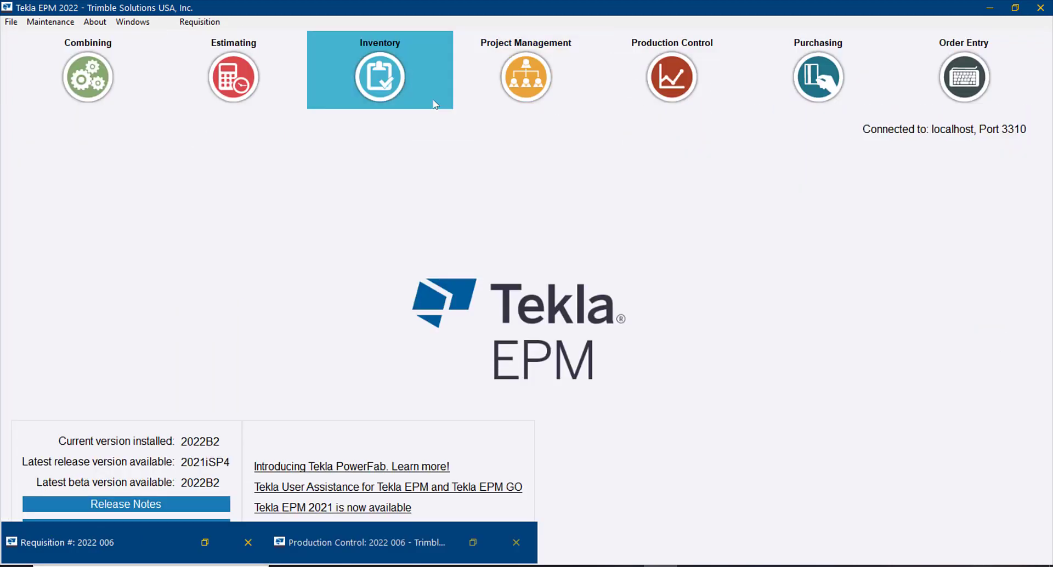
{"action": "left_click", "coordinate": [382, 76]}
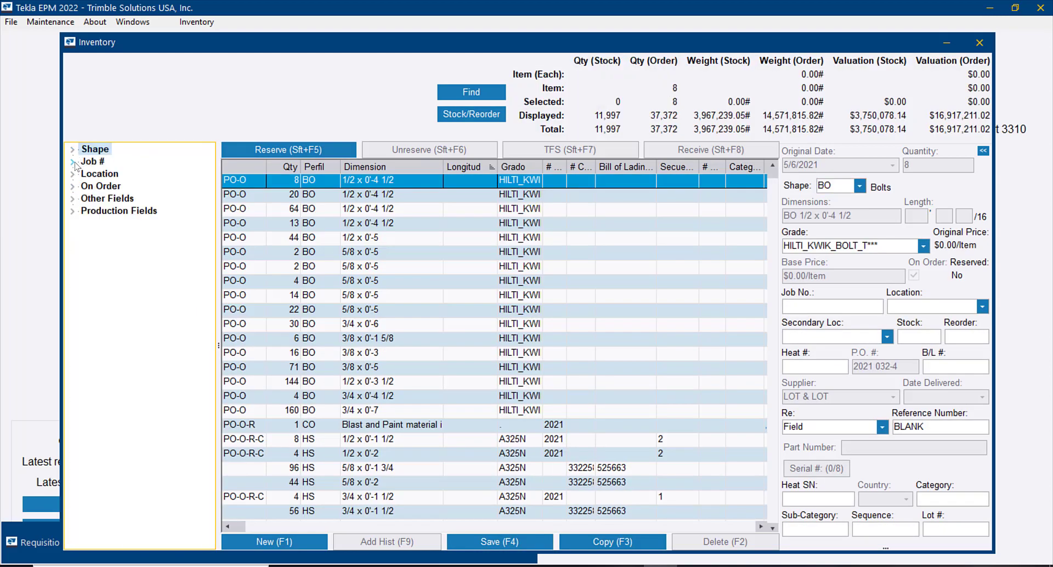
Step: Filter Inventory to unassigned W 24 x 55 stock and select the single beam
{"action": "left_click", "coordinate": [74, 162]}
{"action": "left_click", "coordinate": [107, 161]}
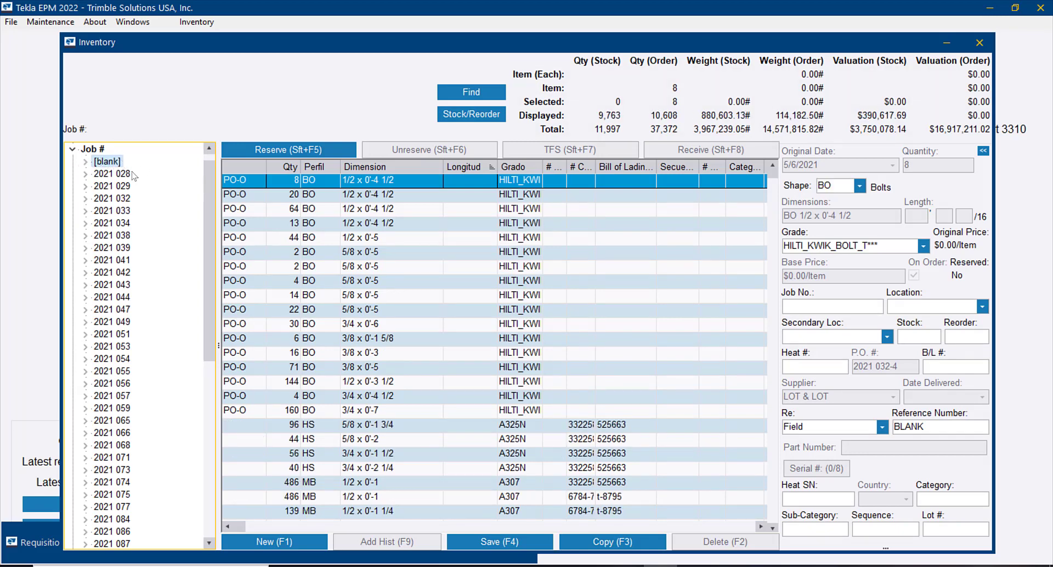
{"action": "left_click", "coordinate": [85, 163]}
{"action": "left_click", "coordinate": [97, 174]}
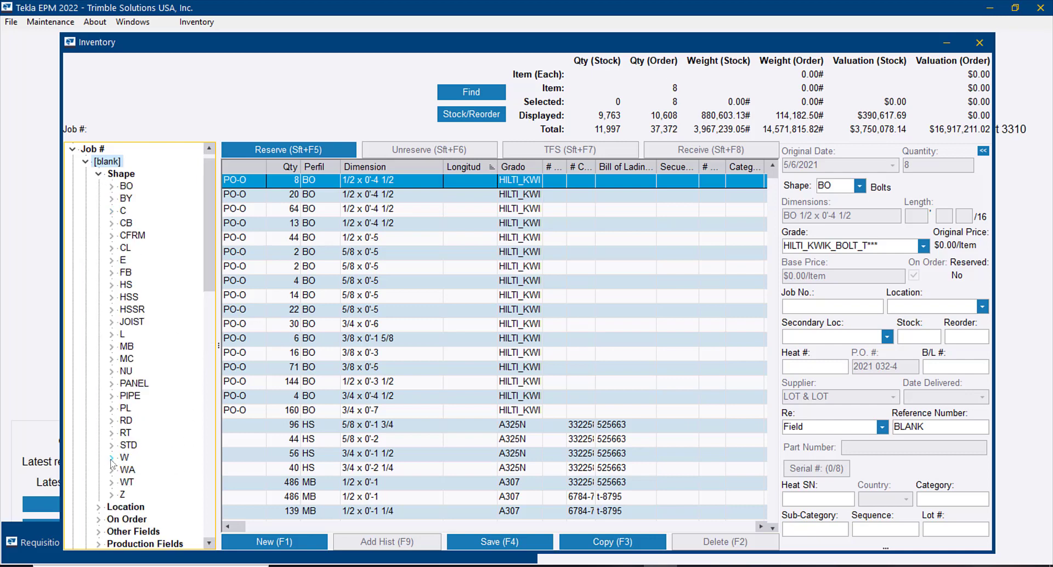
{"action": "left_click", "coordinate": [111, 458]}
{"action": "left_click", "coordinate": [128, 472]}
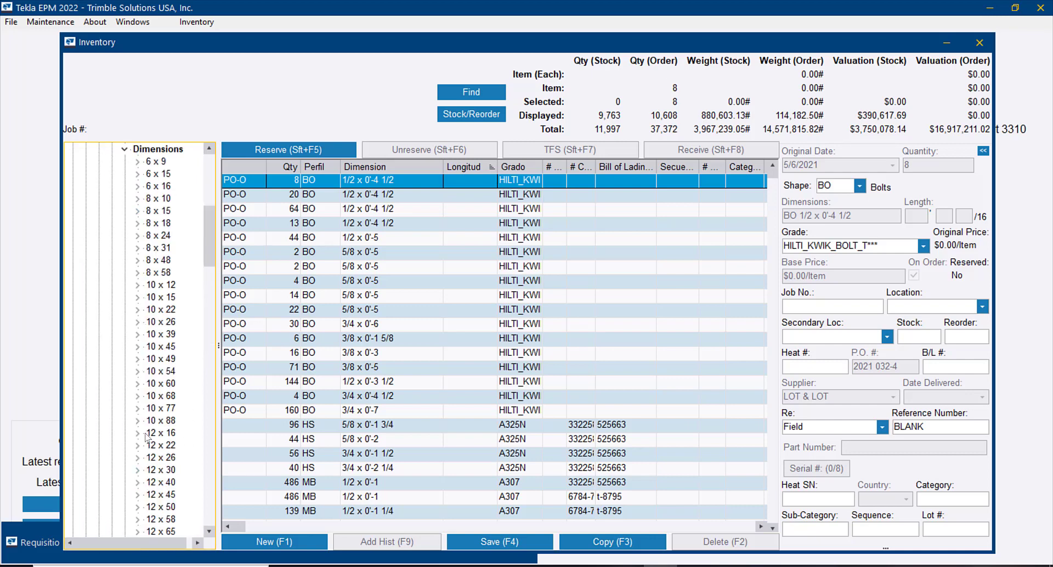
{"action": "scroll", "coordinate": [146, 437], "scroll_direction": "down", "scroll_amount": 7}
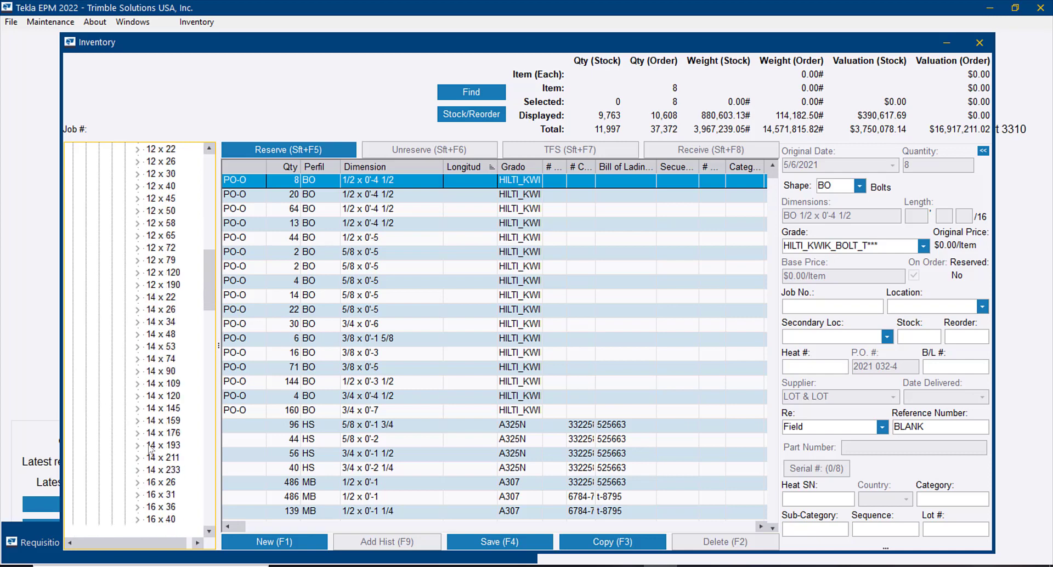
{"action": "scroll", "coordinate": [159, 455], "scroll_direction": "down", "scroll_amount": 2}
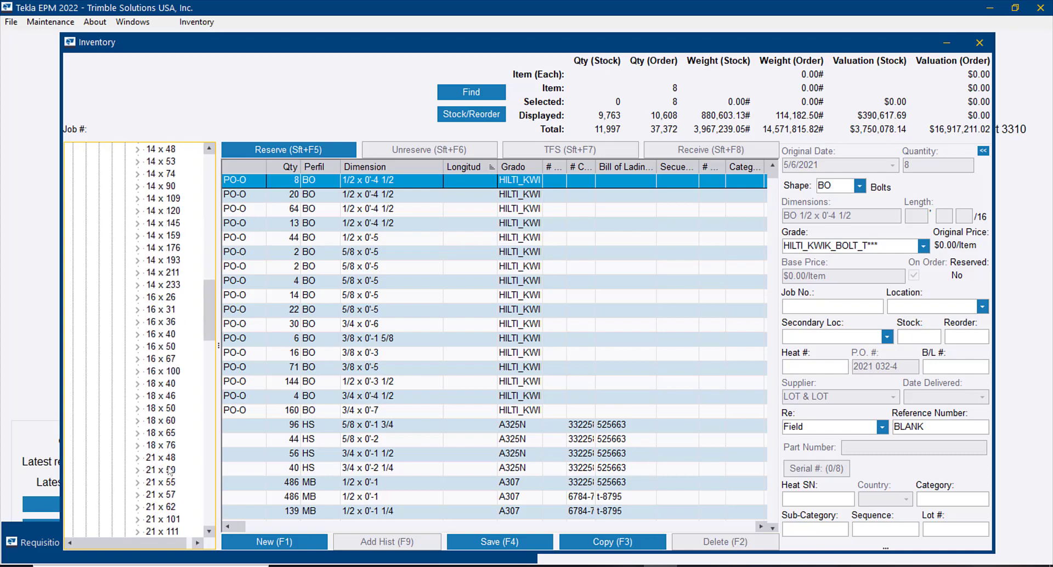
{"action": "scroll", "coordinate": [164, 462], "scroll_direction": "down", "scroll_amount": 6}
{"action": "left_click", "coordinate": [165, 433]}
{"action": "left_click", "coordinate": [349, 198]}
{"action": "left_click", "coordinate": [351, 208]}
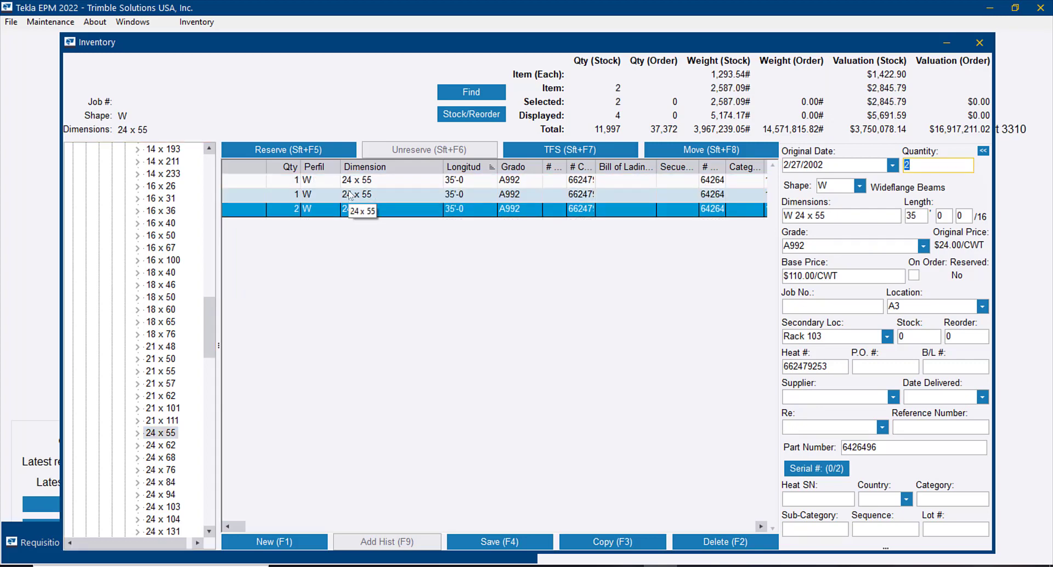
{"action": "left_click", "coordinate": [353, 199]}
Step: Split one W 24 x 55 stock beam into two WT 12 x 27.5 results, each with one B110
{"action": "right_click", "coordinate": [353, 199]}
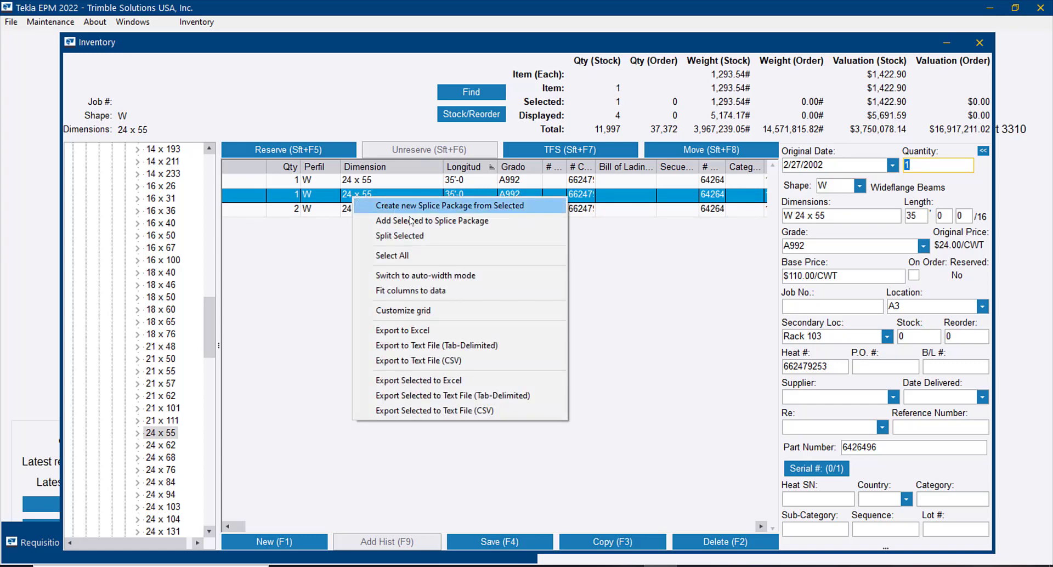
{"action": "left_click", "coordinate": [407, 237]}
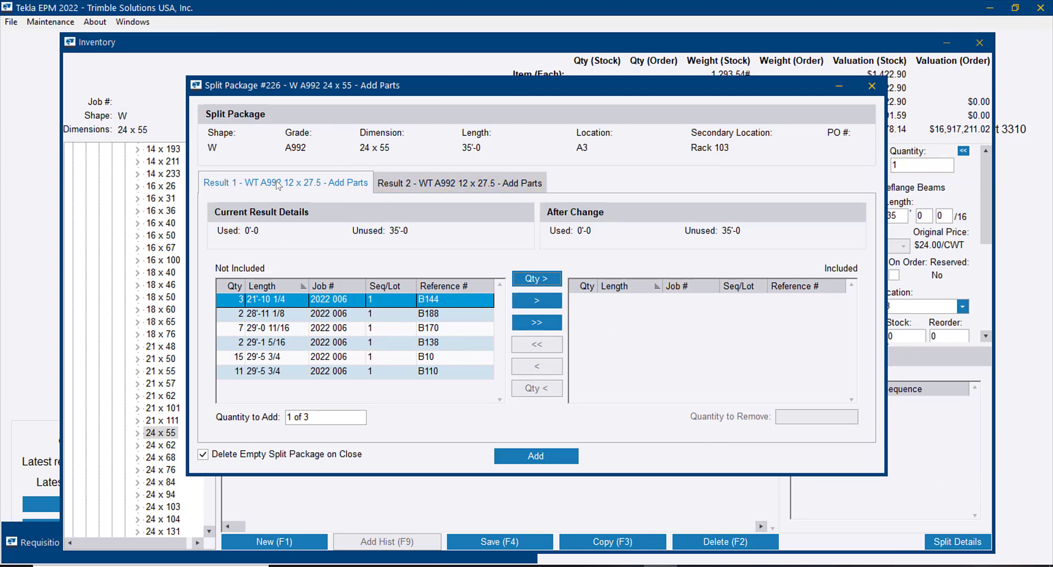
{"action": "left_click", "coordinate": [410, 184]}
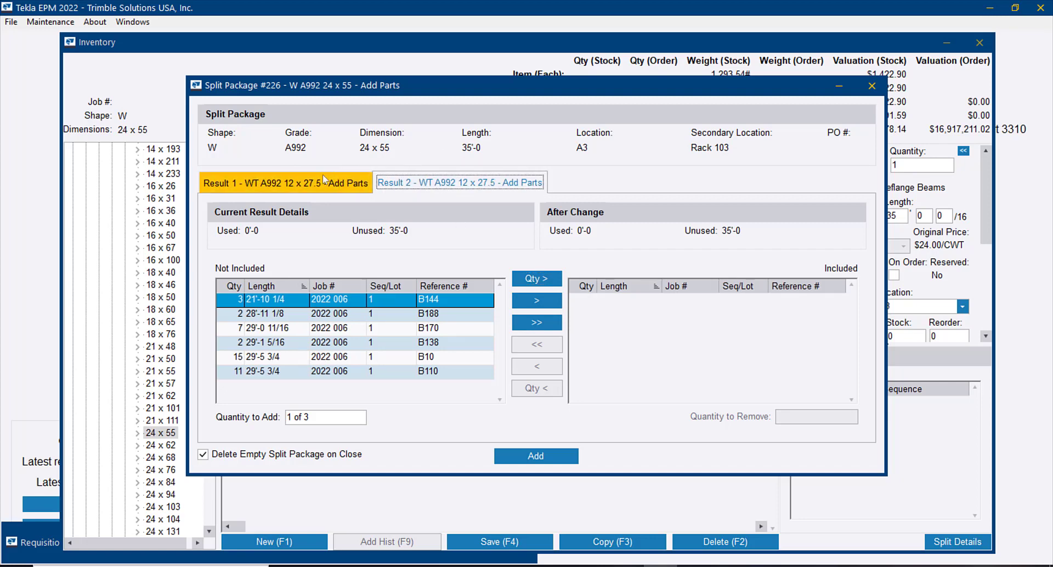
{"action": "left_click", "coordinate": [309, 186]}
{"action": "left_click", "coordinate": [292, 372]}
{"action": "left_click", "coordinate": [534, 279]}
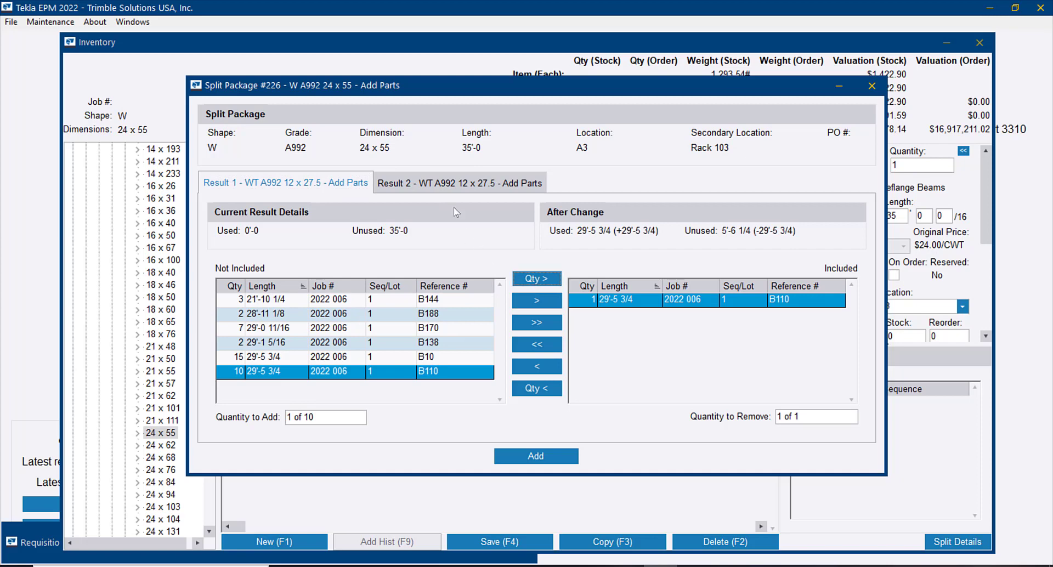
{"action": "left_click", "coordinate": [445, 185]}
{"action": "left_click", "coordinate": [398, 371]}
{"action": "left_click", "coordinate": [546, 279]}
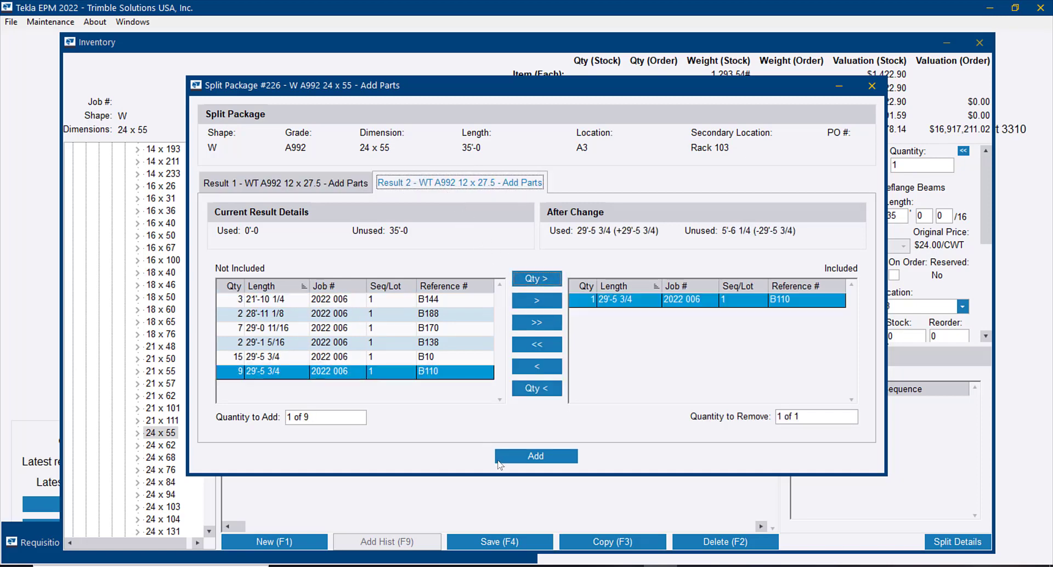
{"action": "left_click", "coordinate": [498, 460]}
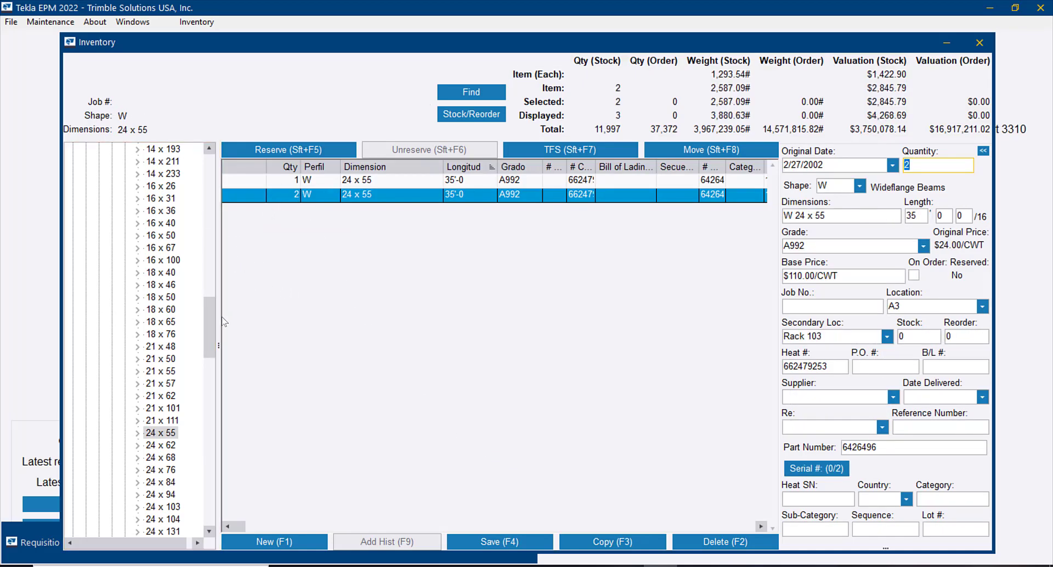
Step: Collapse the unassigned grouping and show the stock reserved for job 2022 006
{"action": "left_click_drag", "start_coordinate": [213, 323], "coordinate": [206, 165]}
{"action": "left_click", "coordinate": [85, 175]}
{"action": "left_click_drag", "start_coordinate": [206, 203], "coordinate": [206, 453]}
{"action": "left_click", "coordinate": [119, 461]}
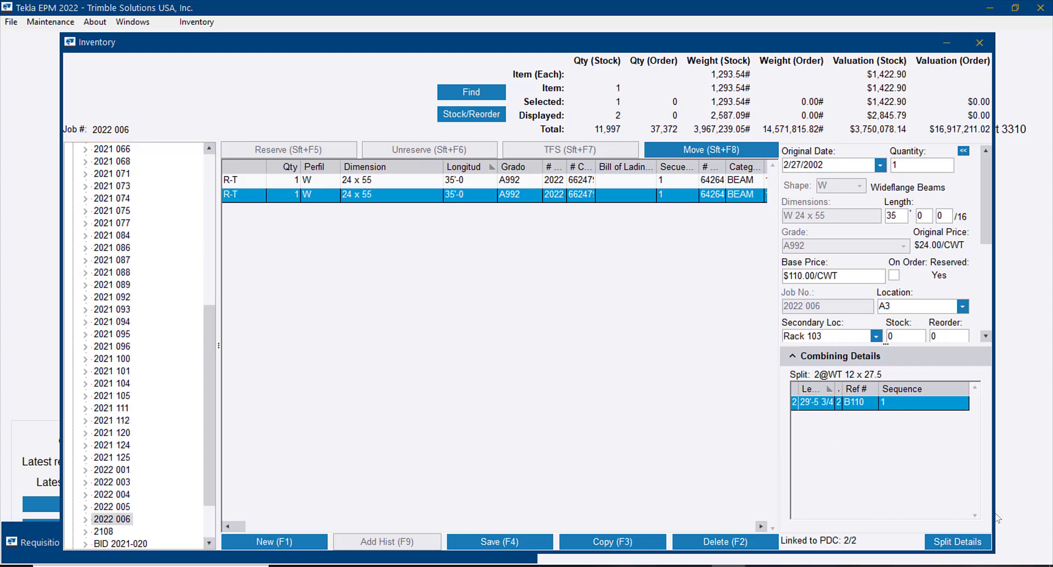
Step: Close Inventory and open job 2022 005 in Production Control
{"action": "left_click", "coordinate": [979, 42]}
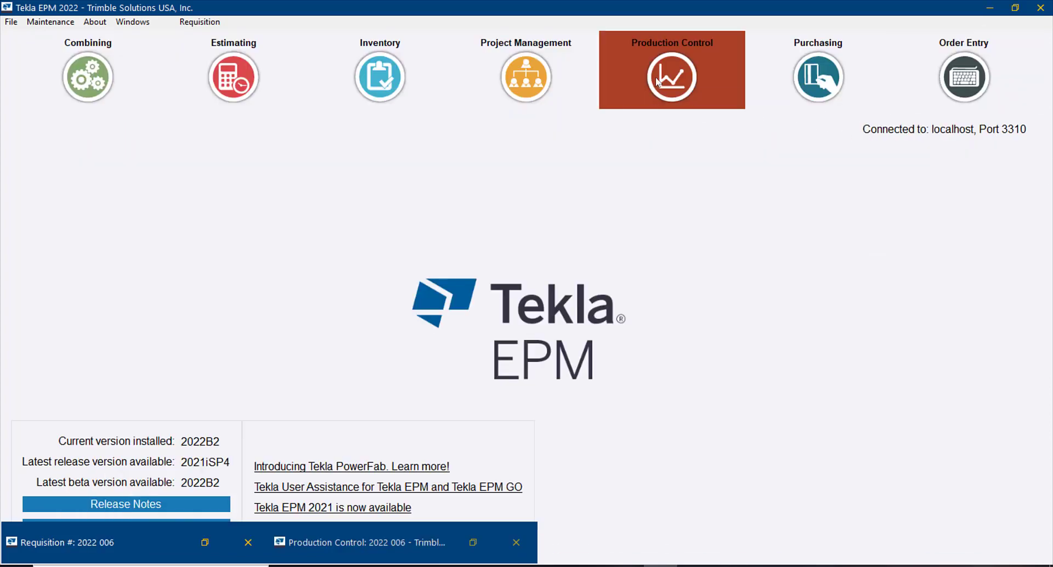
{"action": "left_click", "coordinate": [656, 77]}
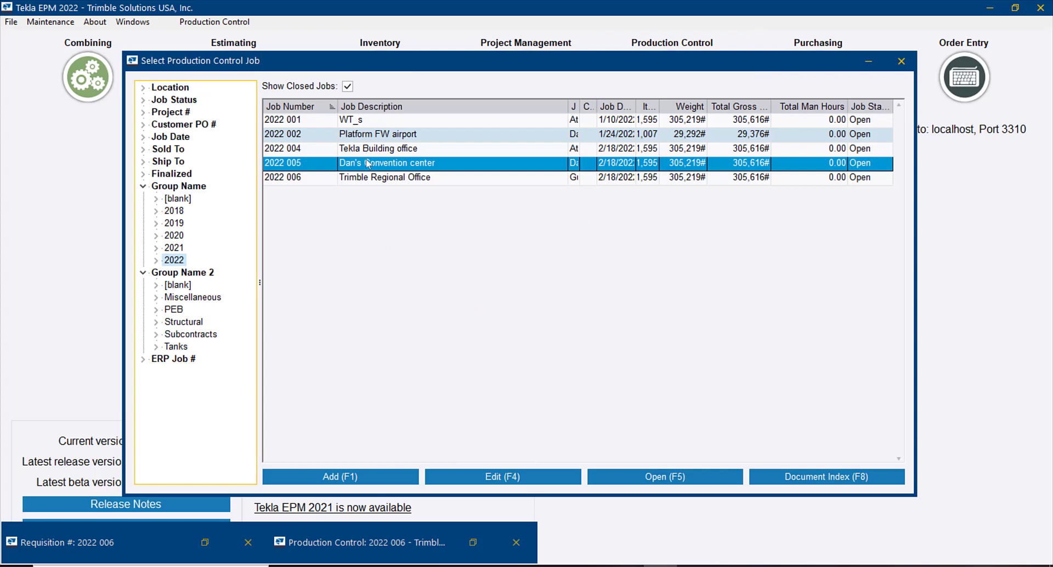
{"action": "double_click", "coordinate": [366, 164]}
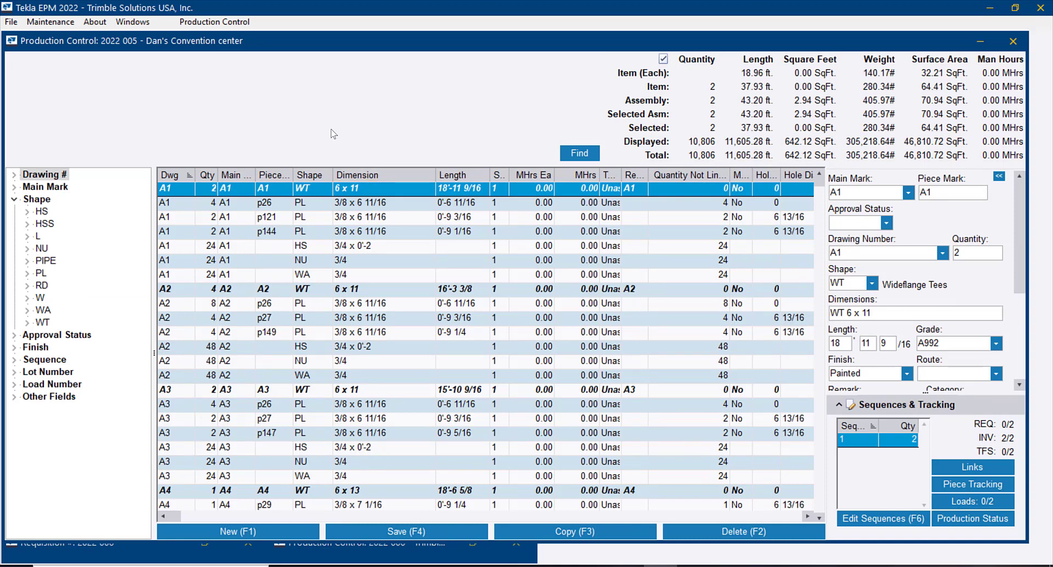
Step: Create a new cut list report and pick Shop PC/PO Cutting List w/ Weight
{"action": "left_click", "coordinate": [210, 24]}
{"action": "left_click", "coordinate": [402, 135]}
{"action": "left_click", "coordinate": [393, 437]}
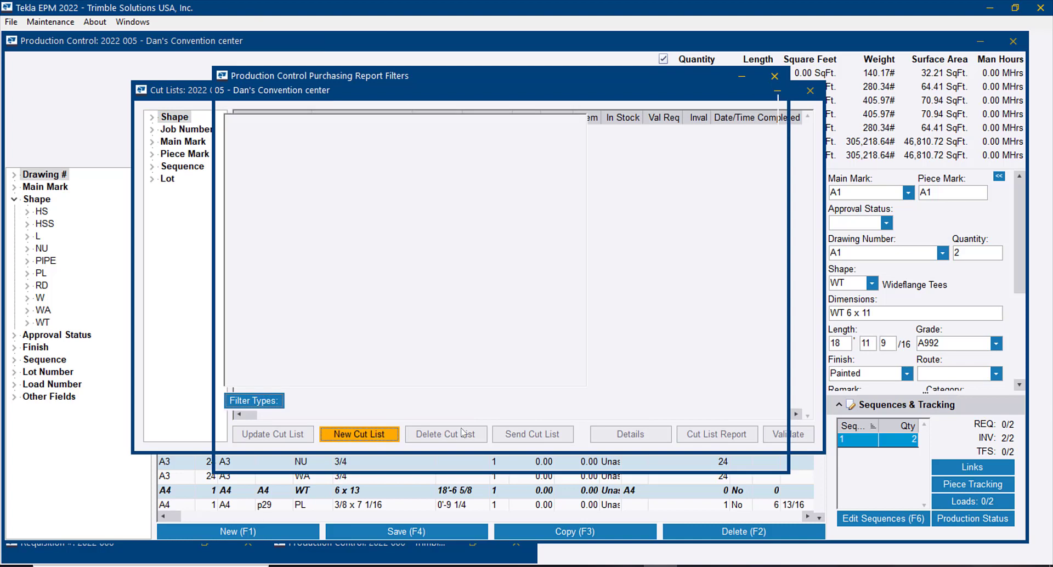
{"action": "left_click", "coordinate": [472, 455]}
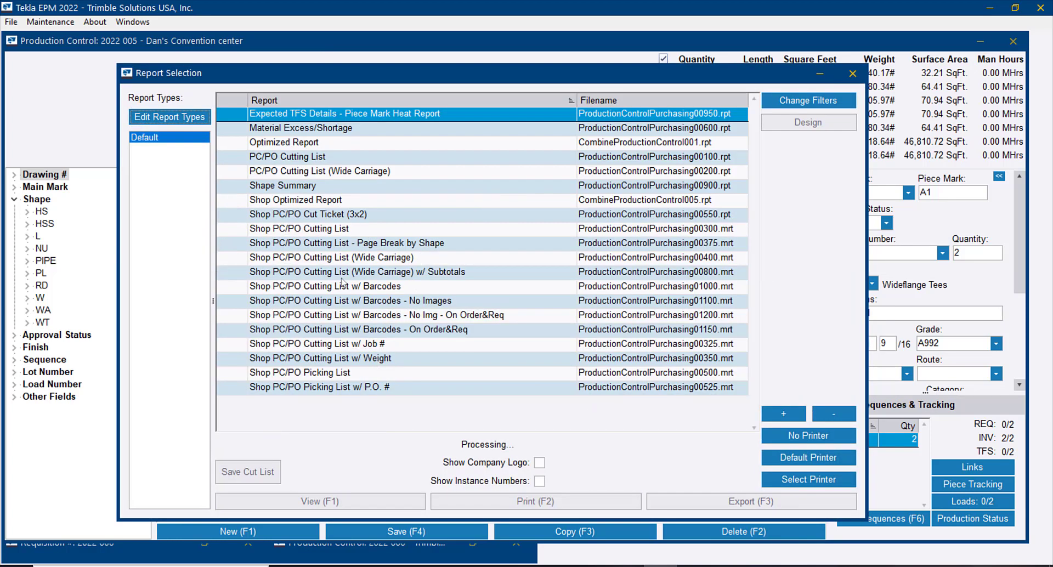
{"action": "left_click", "coordinate": [360, 359]}
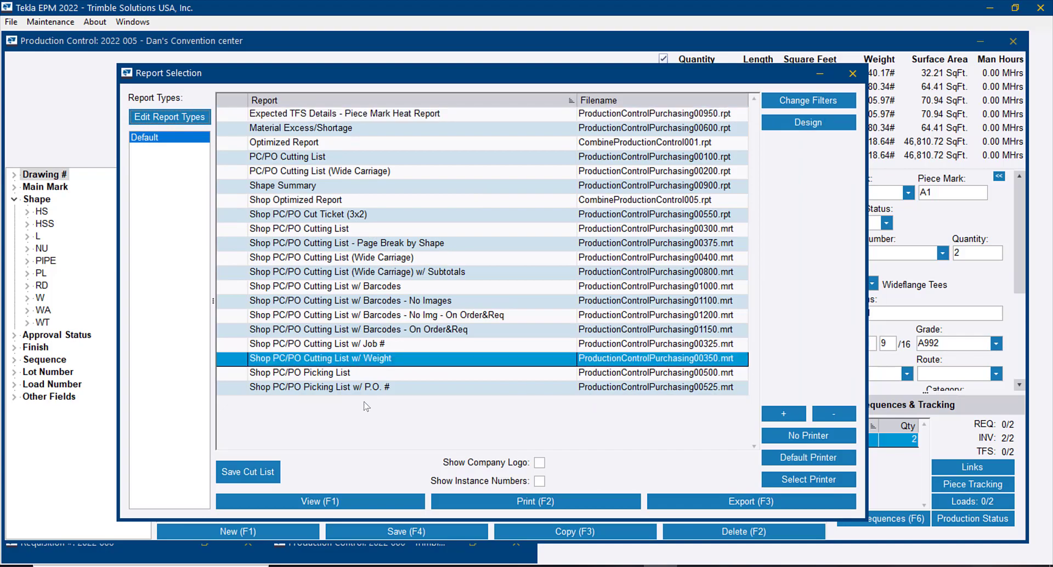
Step: View the Shop PC/PO Cutting List w/ Weight report and scroll through its pages
{"action": "left_click", "coordinate": [365, 493]}
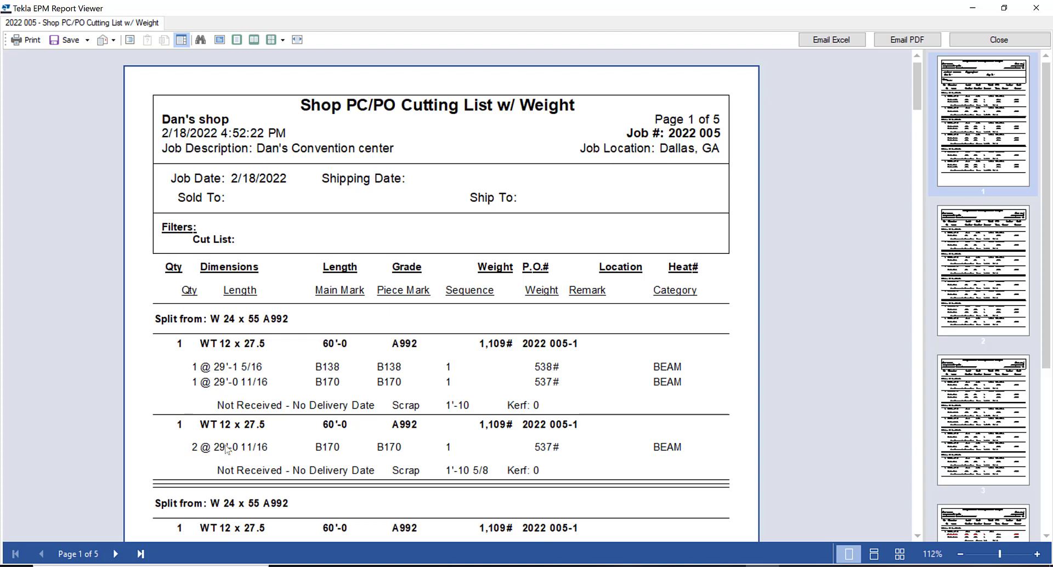
{"action": "scroll", "coordinate": [229, 438], "scroll_direction": "down", "scroll_amount": 3}
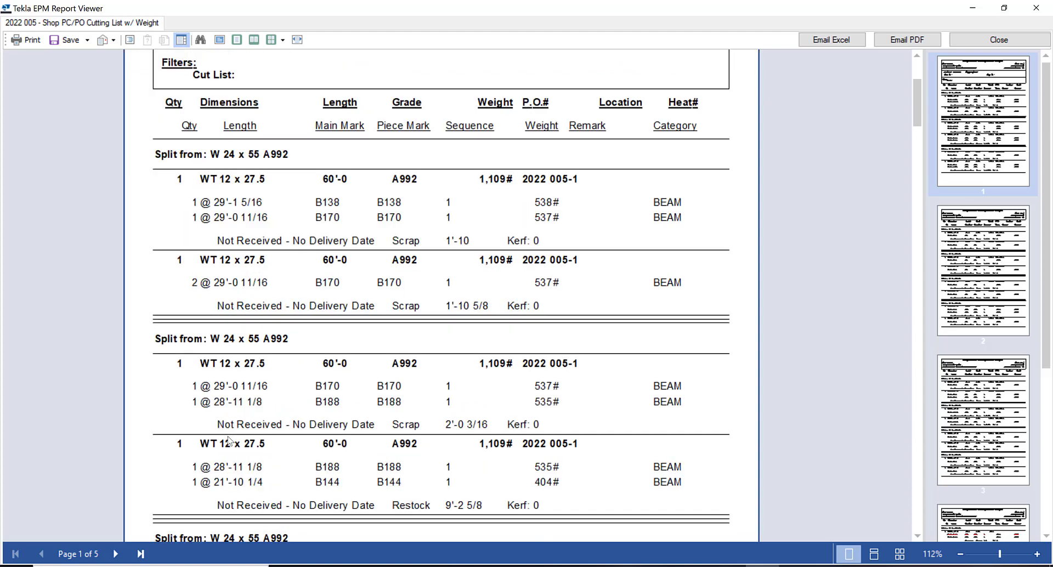